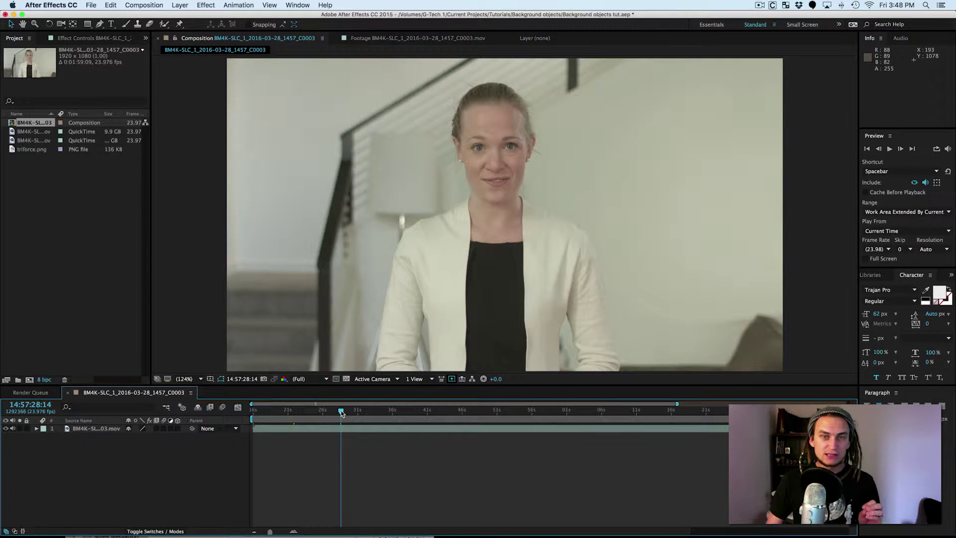
- Scrub the playhead forward to about 14:57:34:12 in the interview footage
{"action": "left_click_drag", "start_coordinate": [341, 413], "coordinate": [382, 411]}
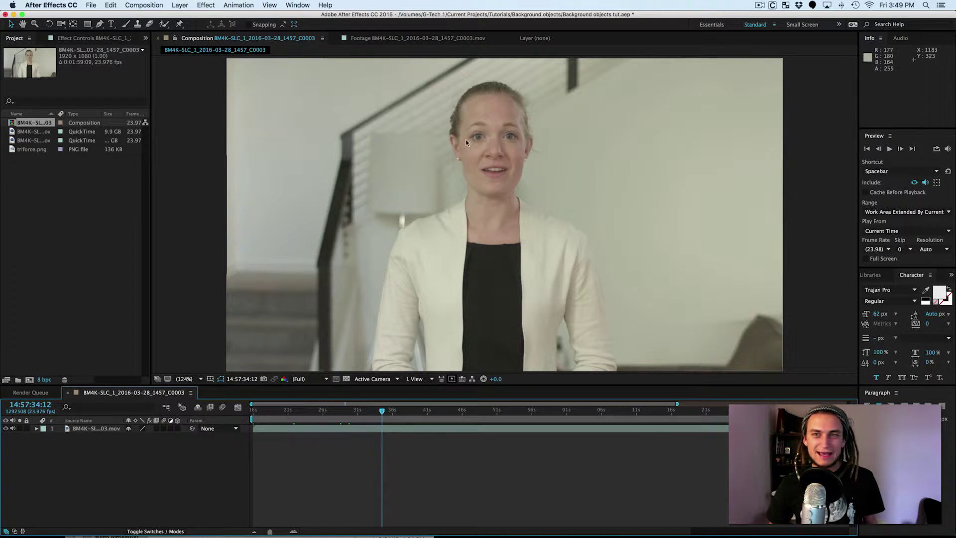
- Add triforce.png above the footage, fit it to composition height, and scale it to 24.9%
{"action": "left_click", "coordinate": [28, 151]}
{"action": "left_click_drag", "start_coordinate": [28, 154], "coordinate": [100, 433]}
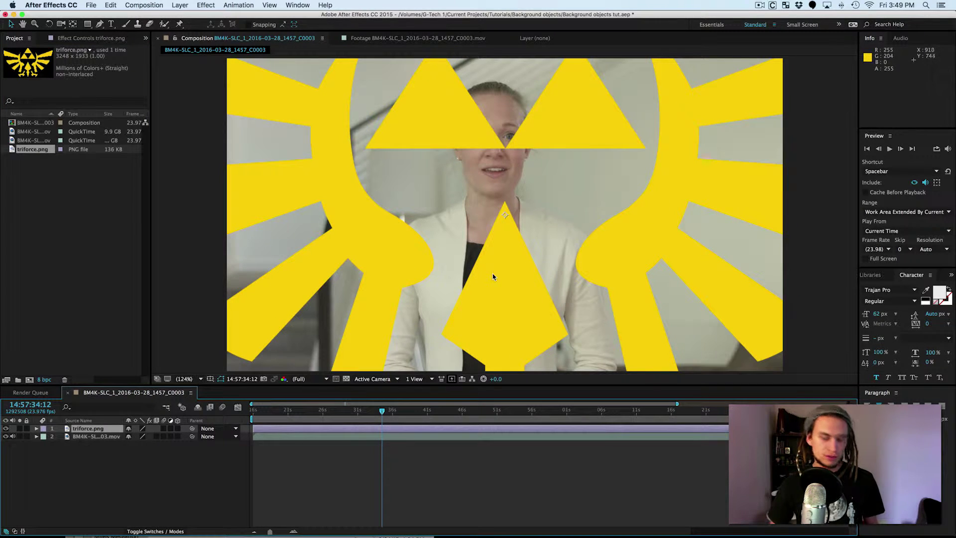
{"action": "key", "text": "alt+shift+super+g"}
{"action": "key", "text": "s"}
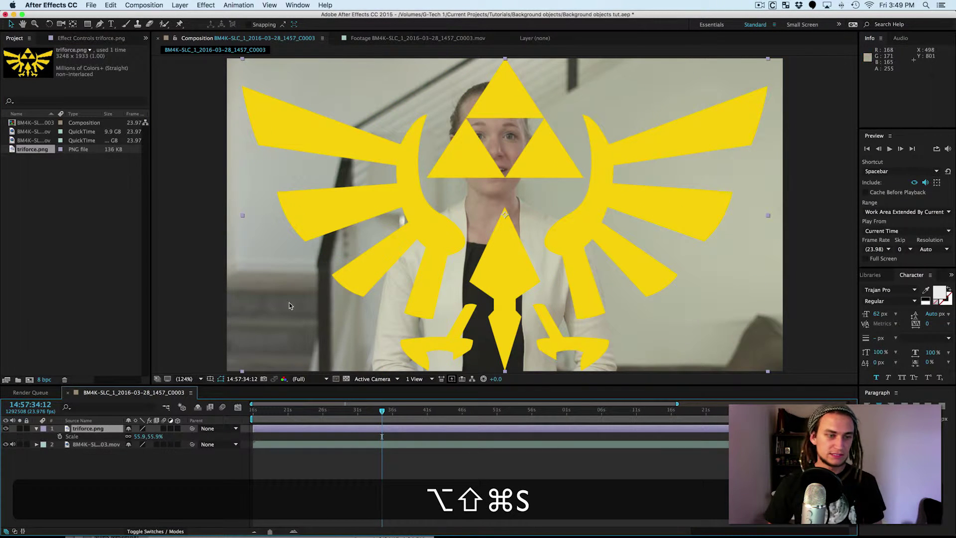
{"action": "left_click_drag", "start_coordinate": [140, 437], "coordinate": [124, 438]}
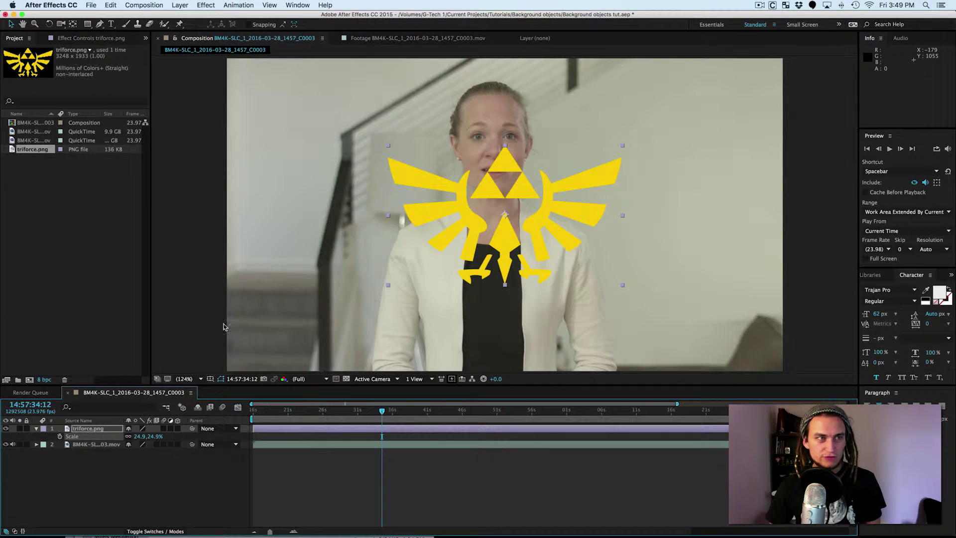
- Create a new text layer reading 'hyrule enterprise' in the viewer
{"action": "left_click", "coordinate": [363, 454]}
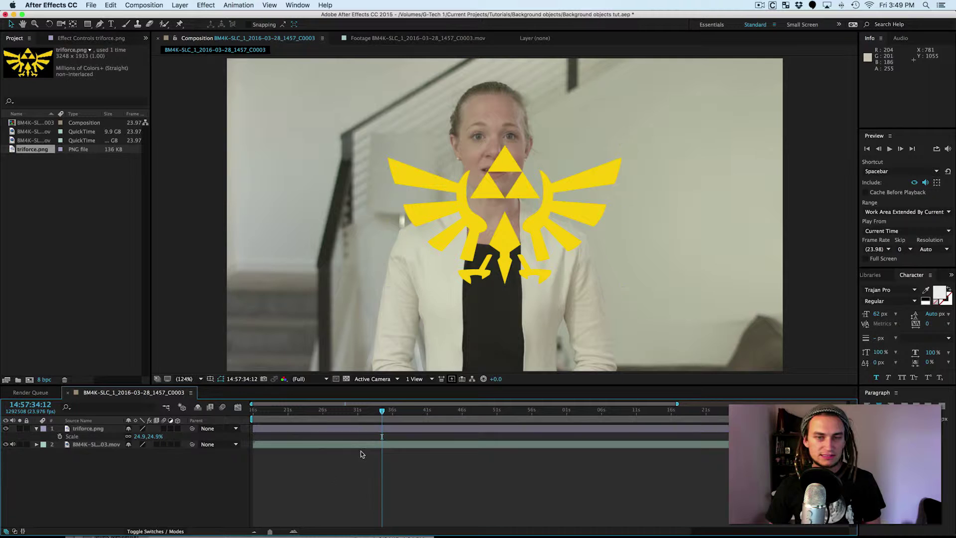
{"action": "key", "text": "super+t"}
{"action": "left_click", "coordinate": [396, 317]}
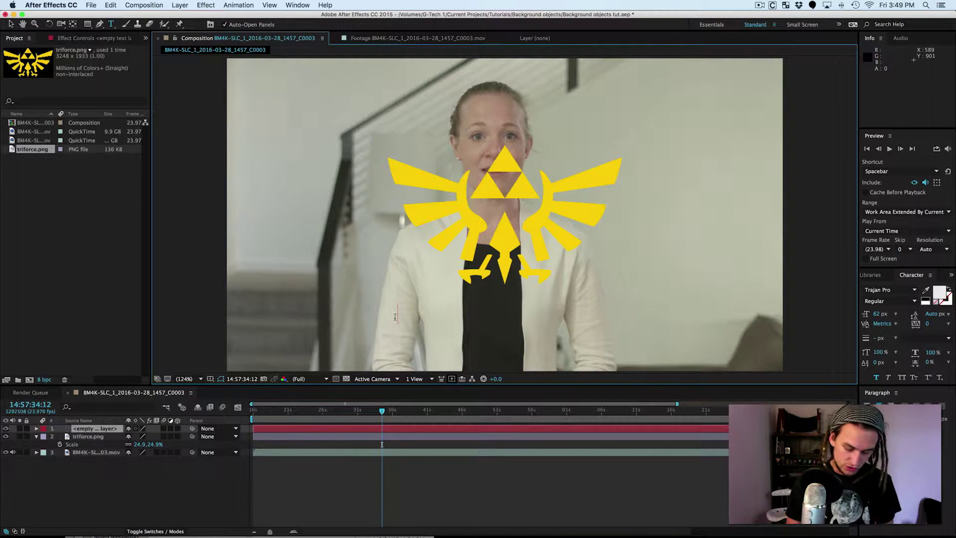
{"action": "type", "text": "hyrule"}
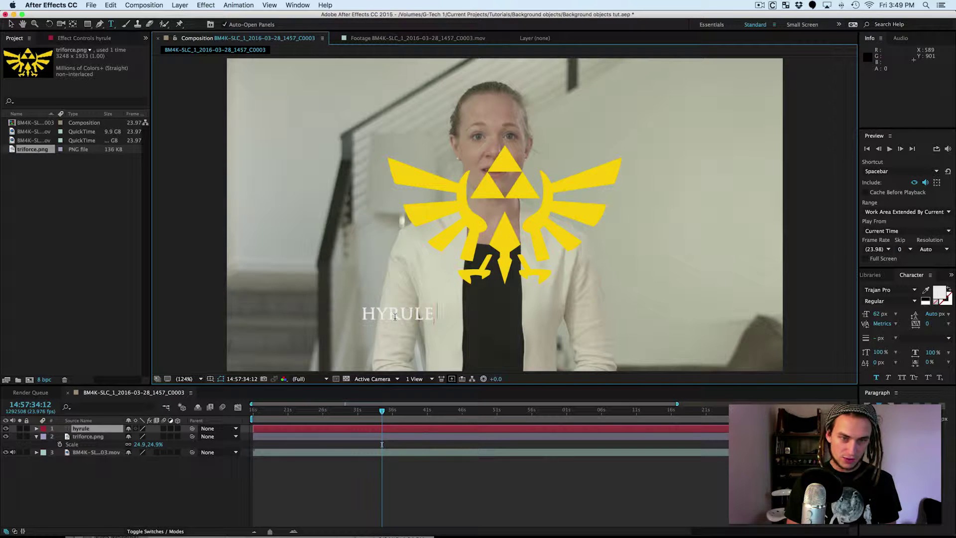
{"action": "type", "text": " enterprise"}
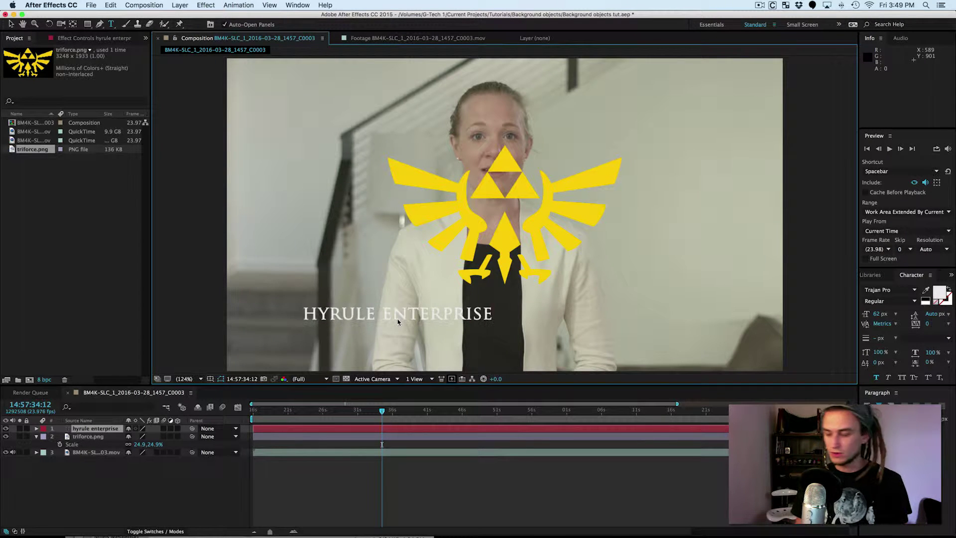
{"action": "key", "text": "Escape"}
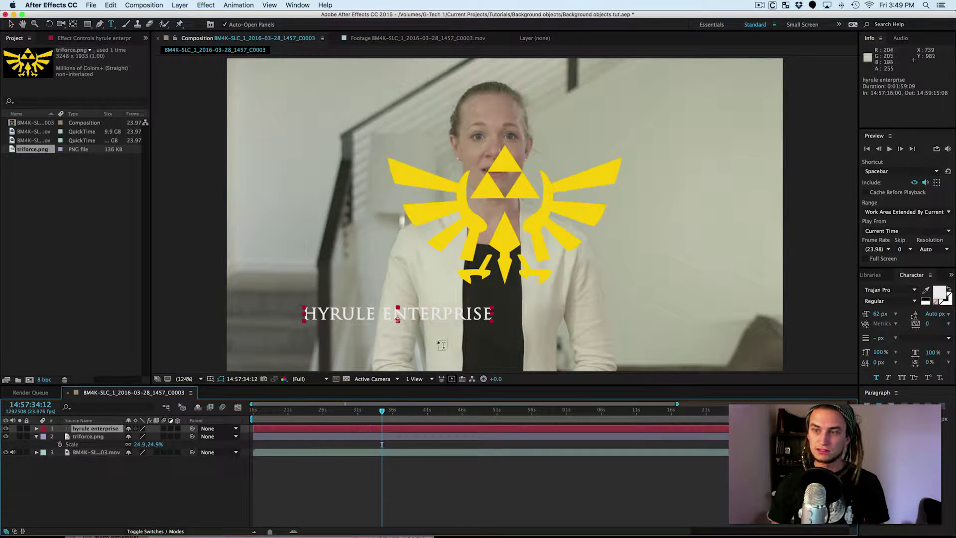
- Place the title just beneath the triforce emblem and enlarge it to 87 px
{"action": "key", "text": "v"}
{"action": "left_click_drag", "start_coordinate": [412, 311], "coordinate": [518, 296]}
{"action": "left_click_drag", "start_coordinate": [875, 314], "coordinate": [884, 311]}
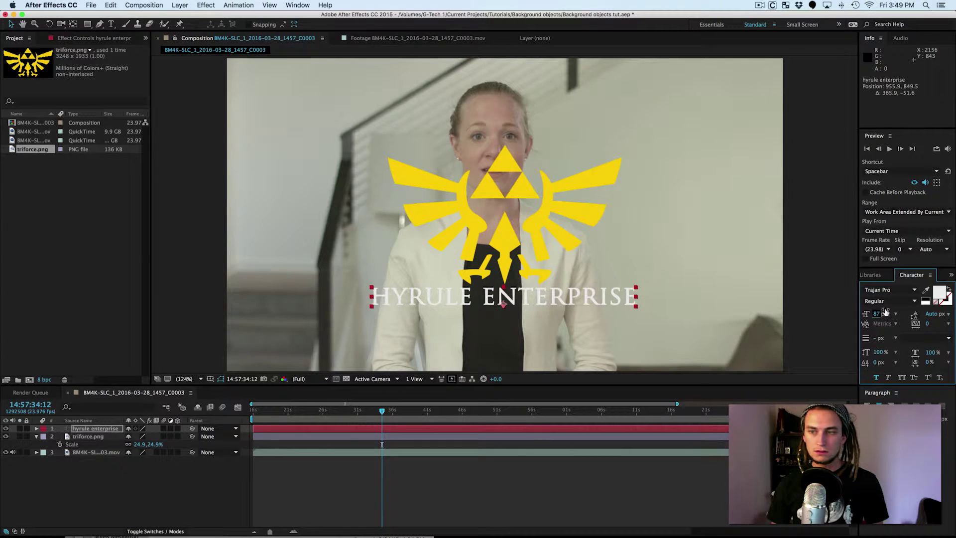
{"action": "left_click", "coordinate": [581, 297]}
{"action": "key", "text": "Right"}
{"action": "key", "text": "Right"}
{"action": "key", "text": "Right"}
{"action": "key", "text": "Right"}
{"action": "key", "text": "Right"}
{"action": "key", "text": "Right"}
{"action": "key", "text": "Right"}
{"action": "key", "text": "Right"}
{"action": "key", "text": "Down"}
{"action": "key", "text": "Down"}
{"action": "key", "text": "Down"}
{"action": "key", "text": "Down"}
{"action": "key", "text": "Down"}
{"action": "key", "text": "Down"}
{"action": "key", "text": "Down"}
{"action": "key", "text": "Down"}
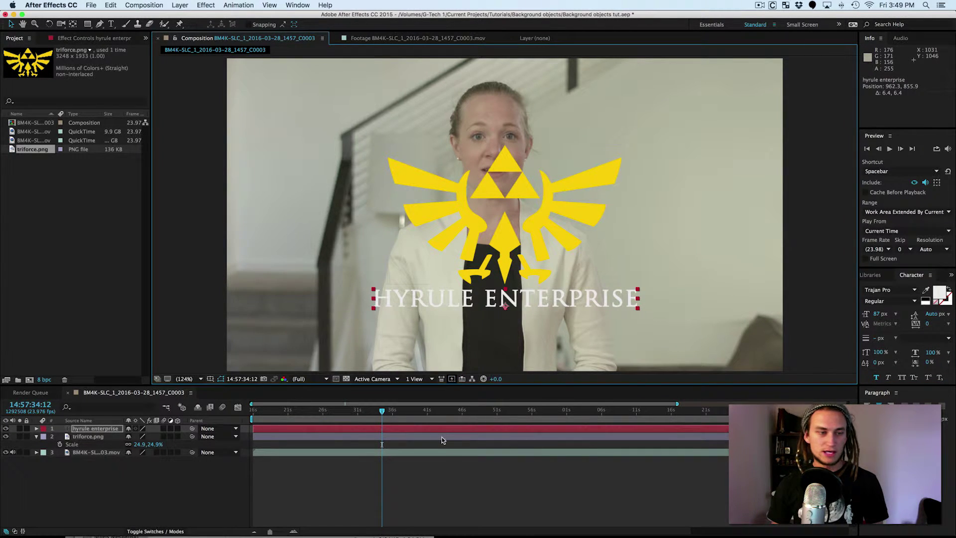
- Precompose the triforce and title layers into a precomp named 'logo'
{"action": "left_click", "coordinate": [441, 437], "text": "shift"}
{"action": "key", "text": "super+shift+c"}
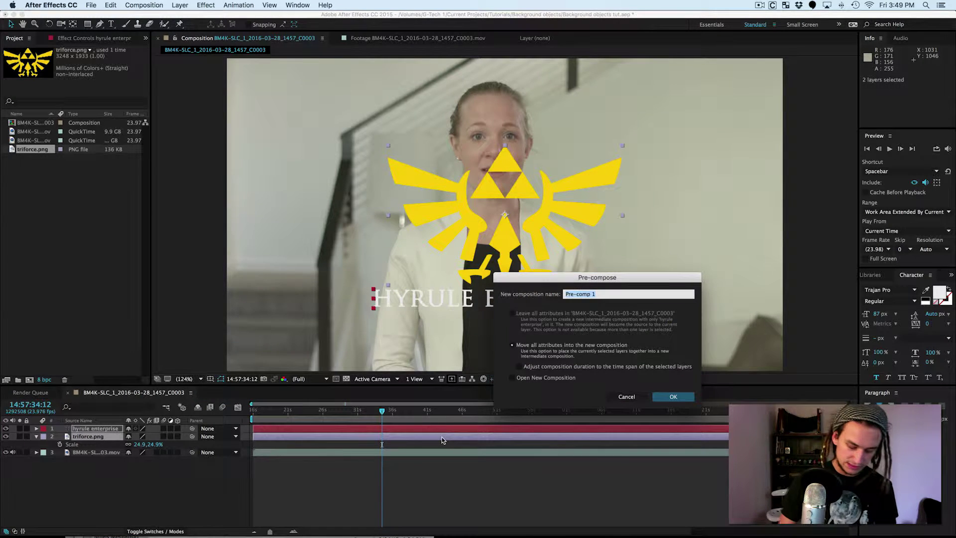
{"action": "type", "text": "logo"}
{"action": "key", "text": "Return"}
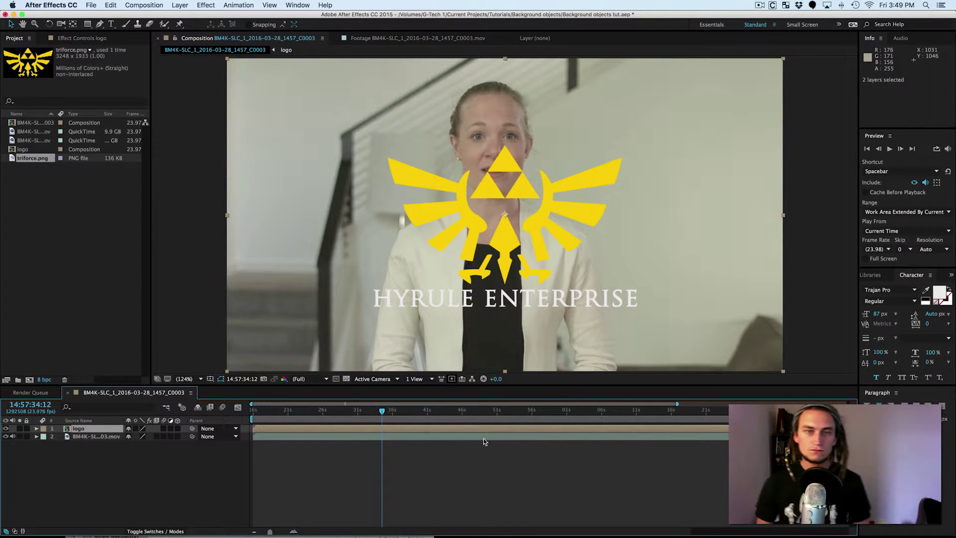
{"action": "left_click", "coordinate": [417, 451]}
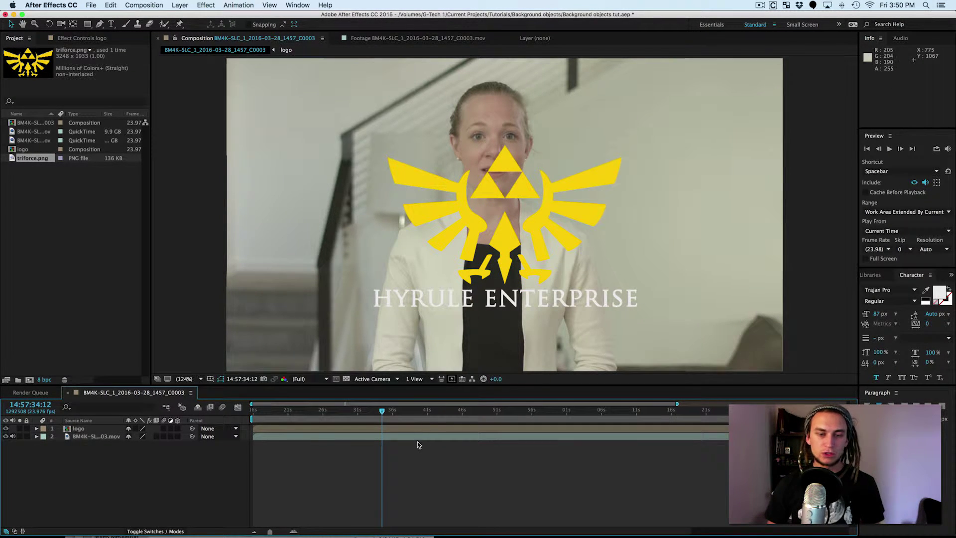
- Move the logo layer to the upper-right wall and scale it to 80%
{"action": "left_click", "coordinate": [500, 238]}
{"action": "left_click_drag", "start_coordinate": [501, 238], "coordinate": [707, 163]}
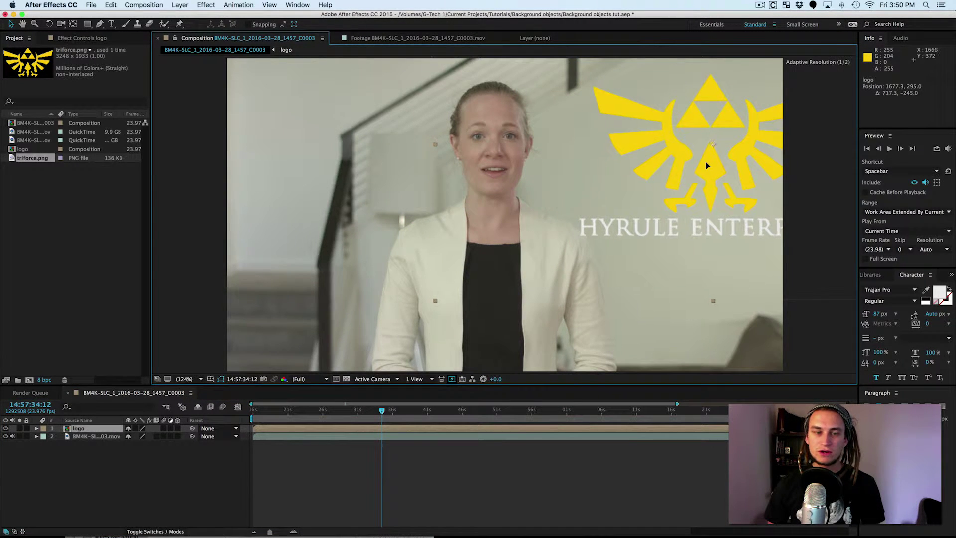
{"action": "key", "text": "s"}
{"action": "left_click_drag", "start_coordinate": [139, 436], "coordinate": [129, 435]}
{"action": "left_click_drag", "start_coordinate": [704, 181], "coordinate": [690, 168]}
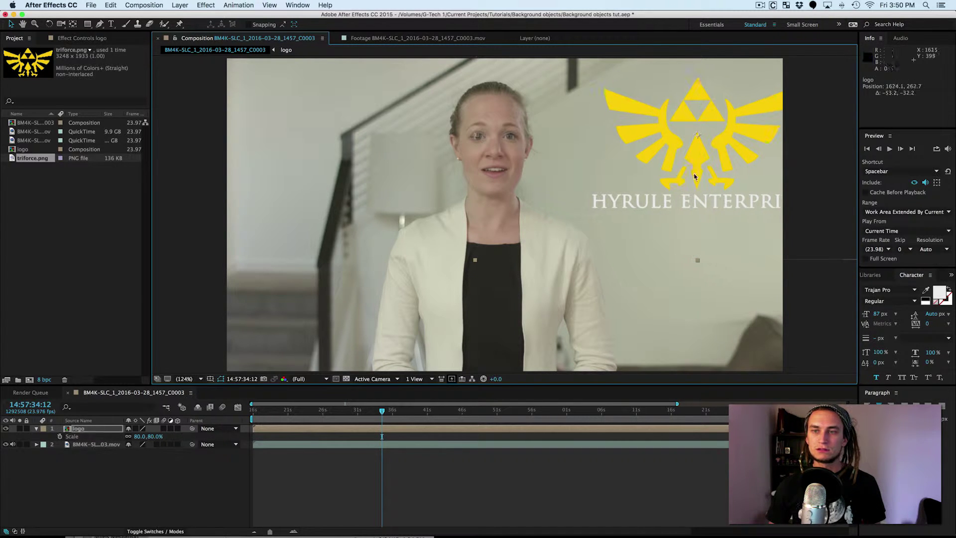
{"action": "left_click", "coordinate": [491, 452]}
{"action": "left_click", "coordinate": [471, 430]}
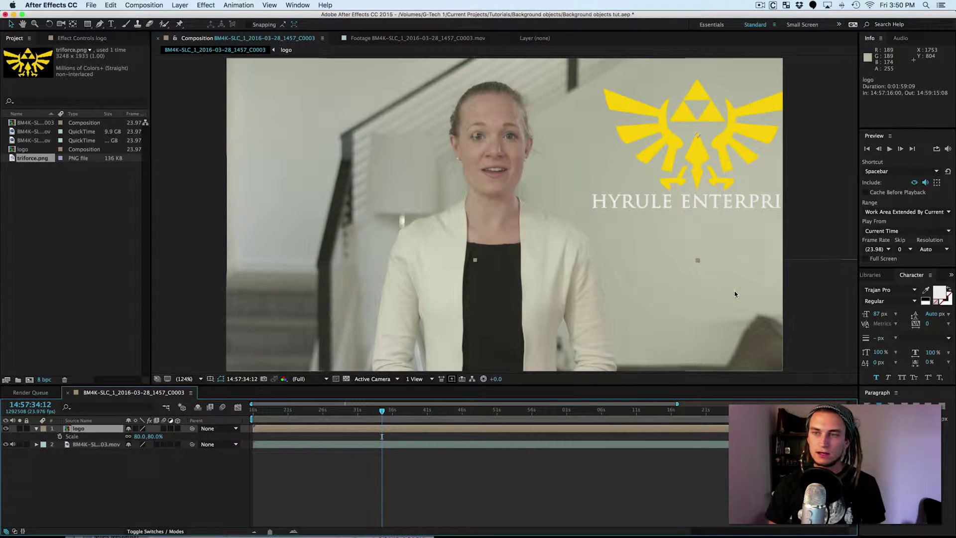
{"action": "left_click", "coordinate": [872, 276]}
{"action": "key", "text": "super+6"}
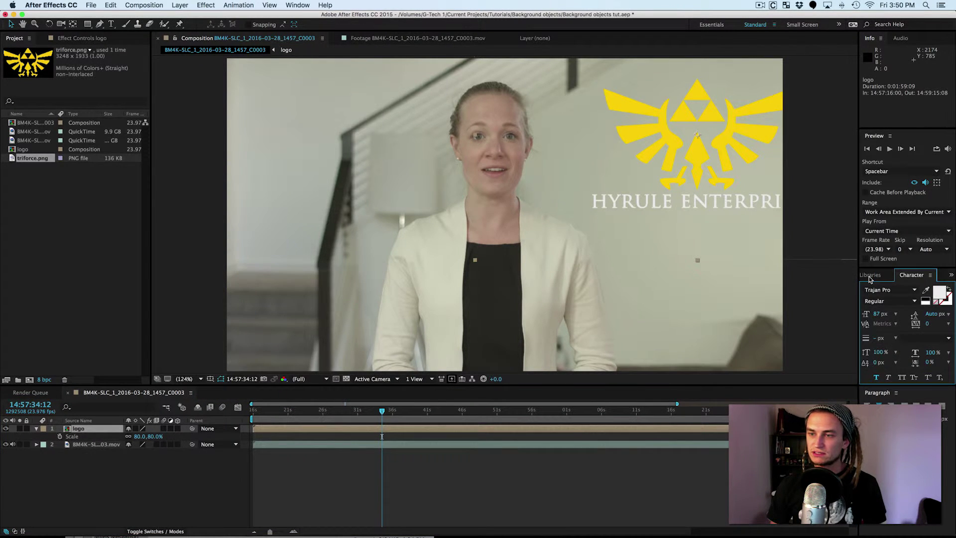
- Apply a Gradient Ramp effect to the logo layer from the 'ramp' search
{"action": "key", "text": "super+5"}
{"action": "left_click", "coordinate": [899, 288]}
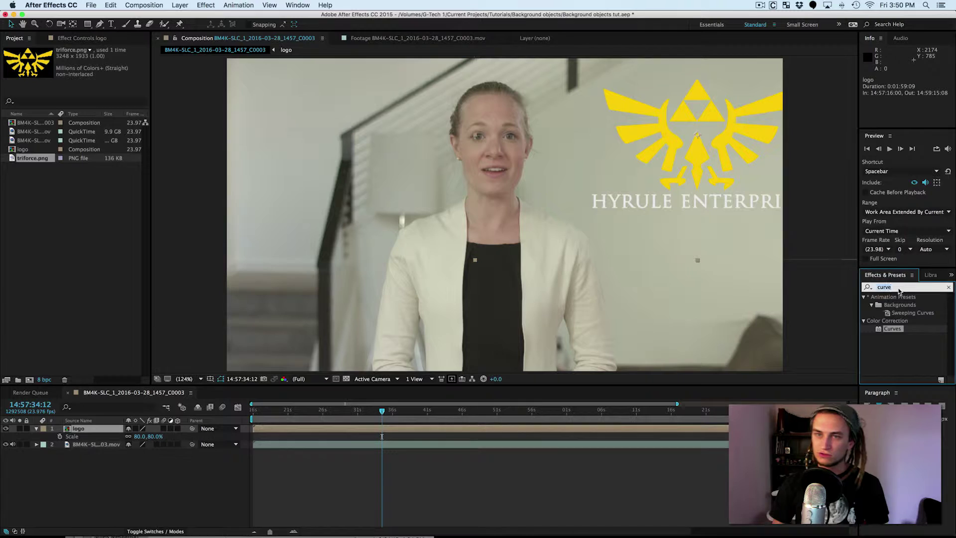
{"action": "type", "text": "ramp"}
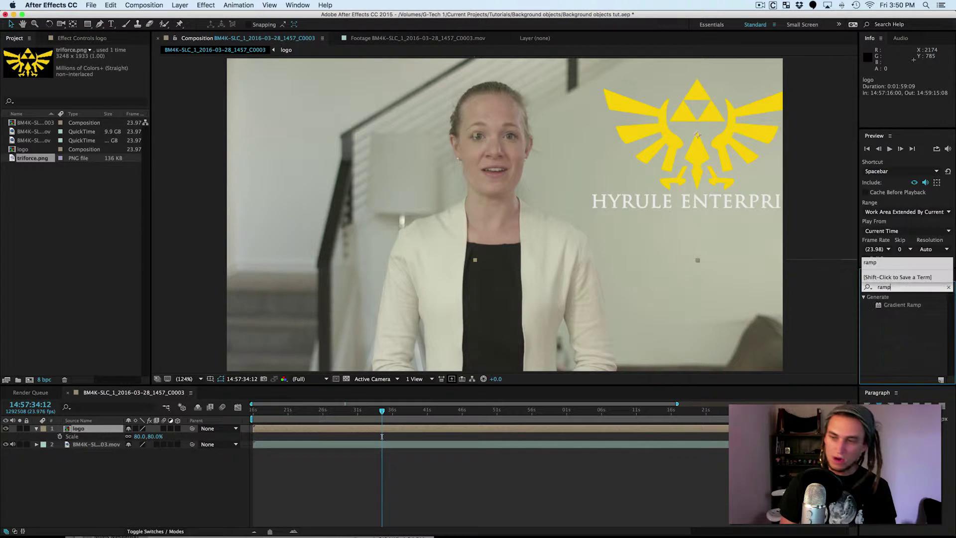
{"action": "left_click_drag", "start_coordinate": [903, 304], "coordinate": [611, 431]}
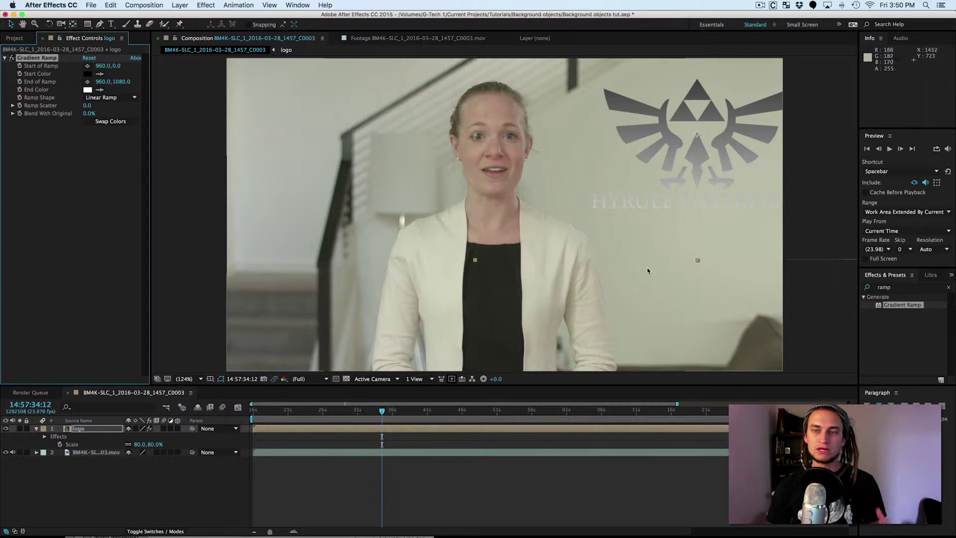
{"action": "left_click_drag", "start_coordinate": [697, 260], "coordinate": [669, 176]}
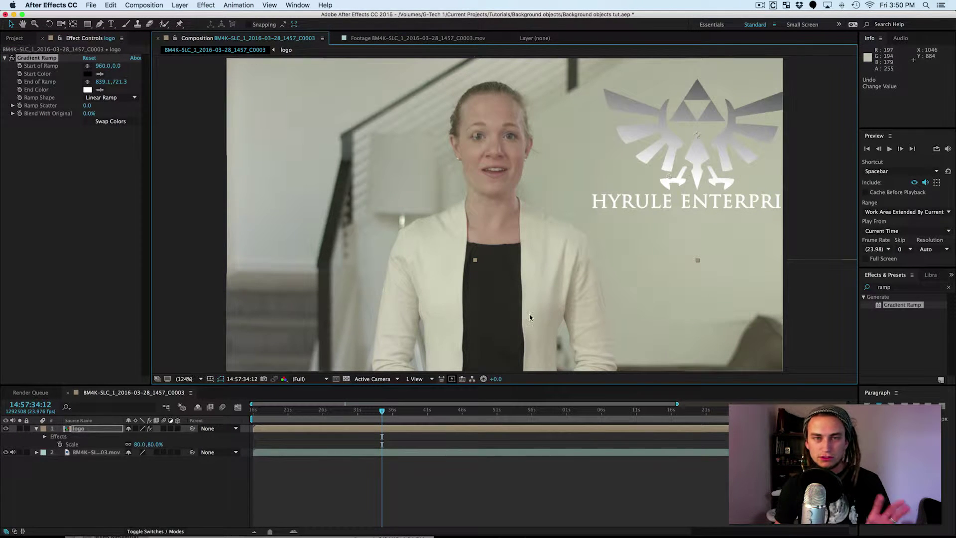
{"action": "left_click", "coordinate": [448, 463]}
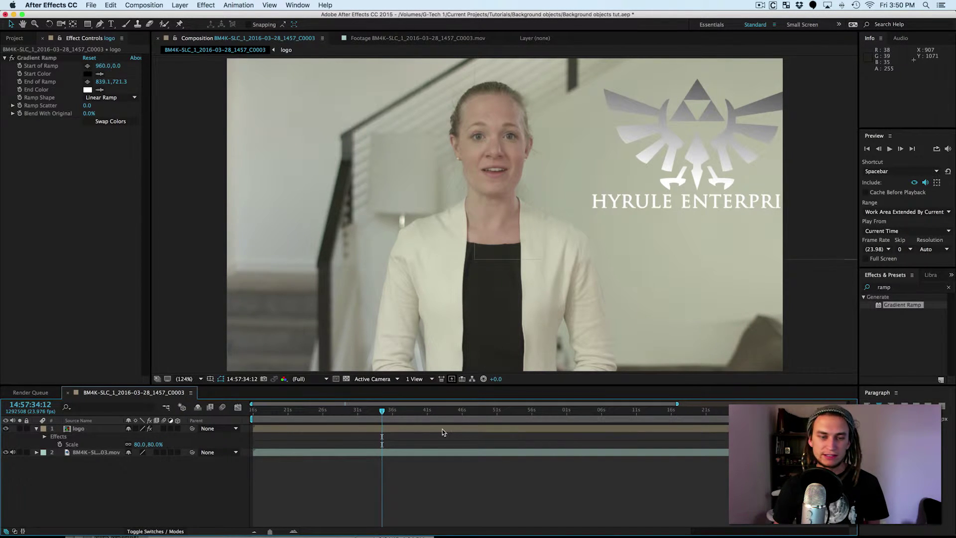
- Set the ramp to run from 1563.4,922.8 at lower right to 545.8,336.5 at upper left
{"action": "left_click", "coordinate": [443, 433]}
{"action": "left_click", "coordinate": [88, 81]}
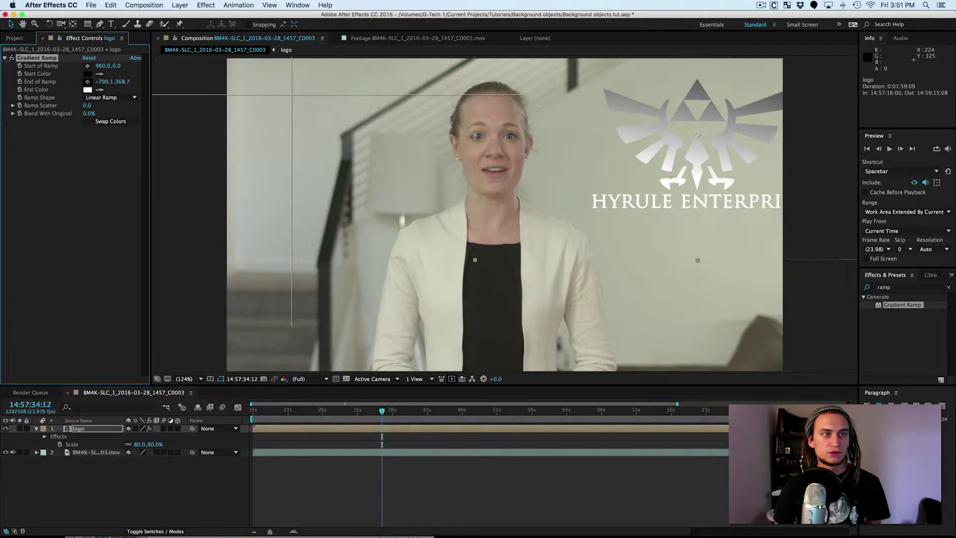
{"action": "left_click", "coordinate": [602, 92]}
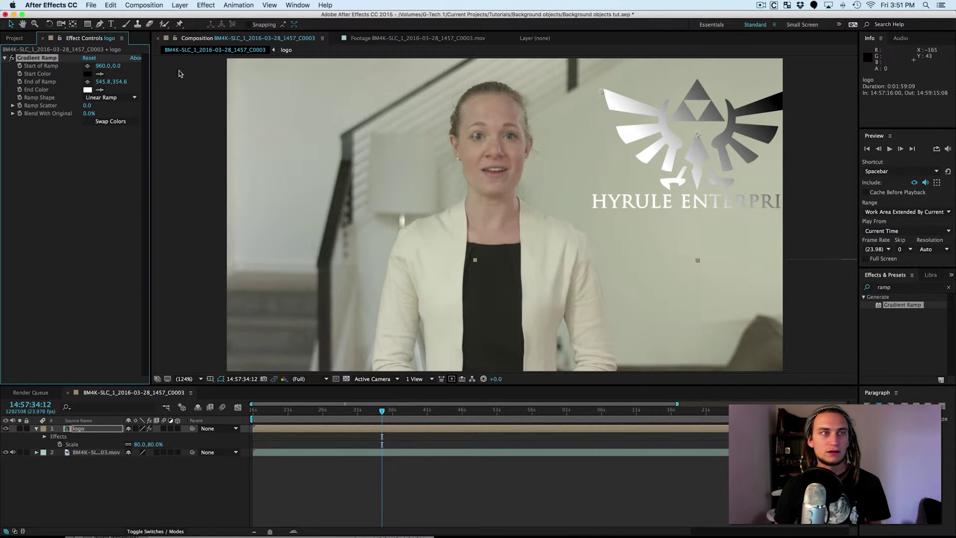
{"action": "left_click", "coordinate": [88, 66]}
{"action": "left_click", "coordinate": [768, 200]}
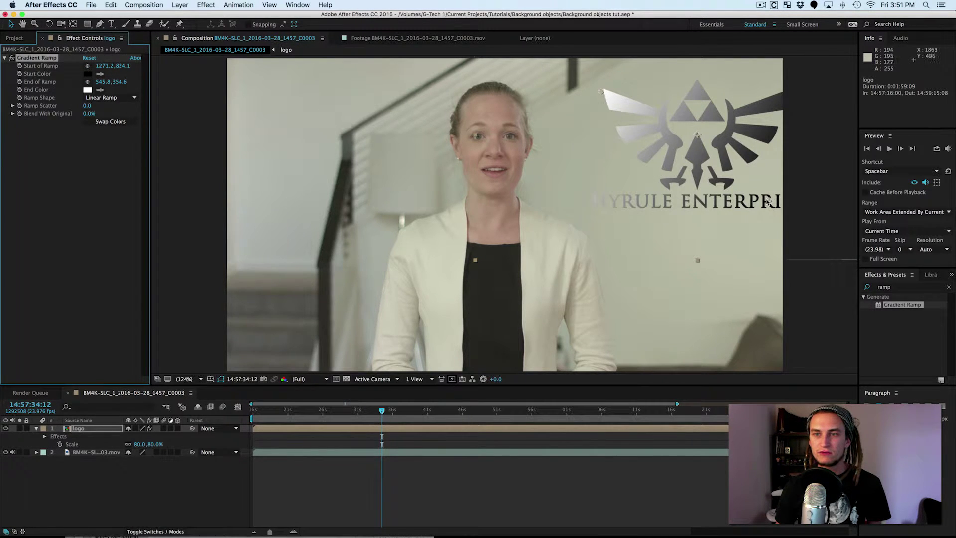
{"action": "left_click_drag", "start_coordinate": [769, 199], "coordinate": [838, 225]}
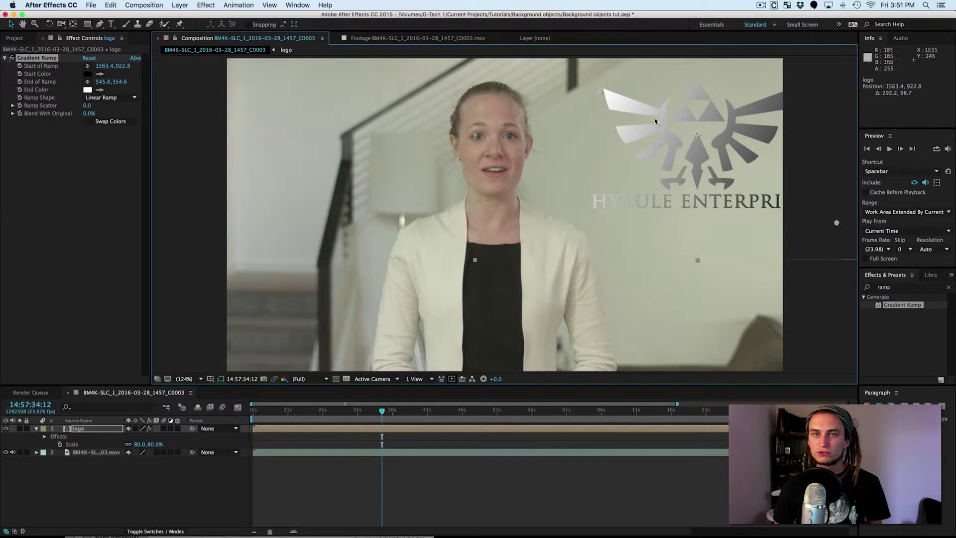
{"action": "left_click_drag", "start_coordinate": [601, 91], "coordinate": [601, 88]}
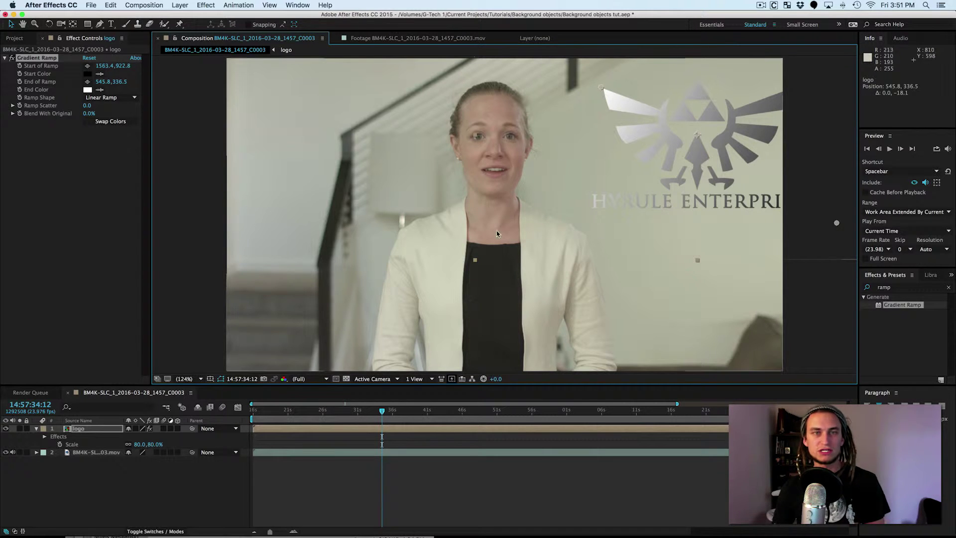
- Set the ramp End Color to the wall's grey, lightened to off-white
{"action": "left_click", "coordinate": [100, 90]}
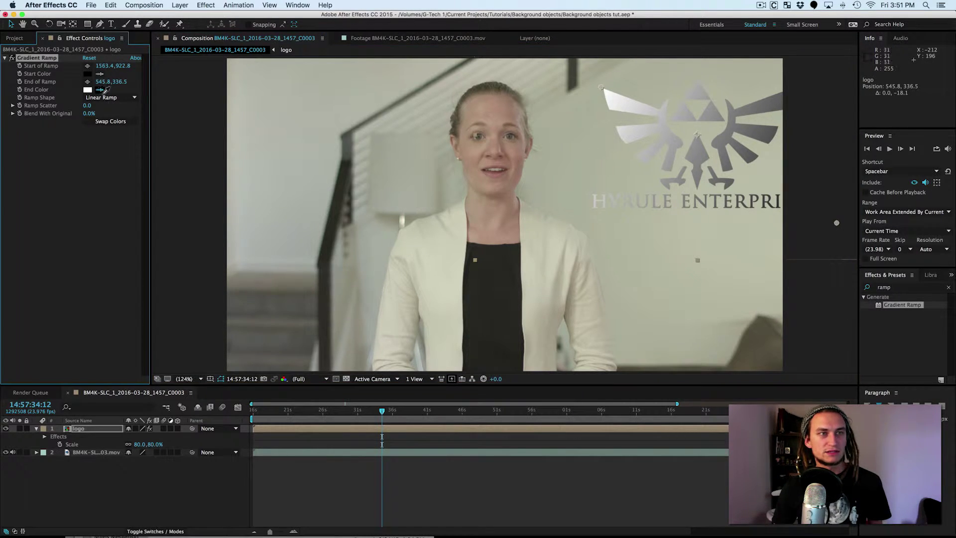
{"action": "left_click", "coordinate": [588, 121]}
{"action": "left_click", "coordinate": [87, 89]}
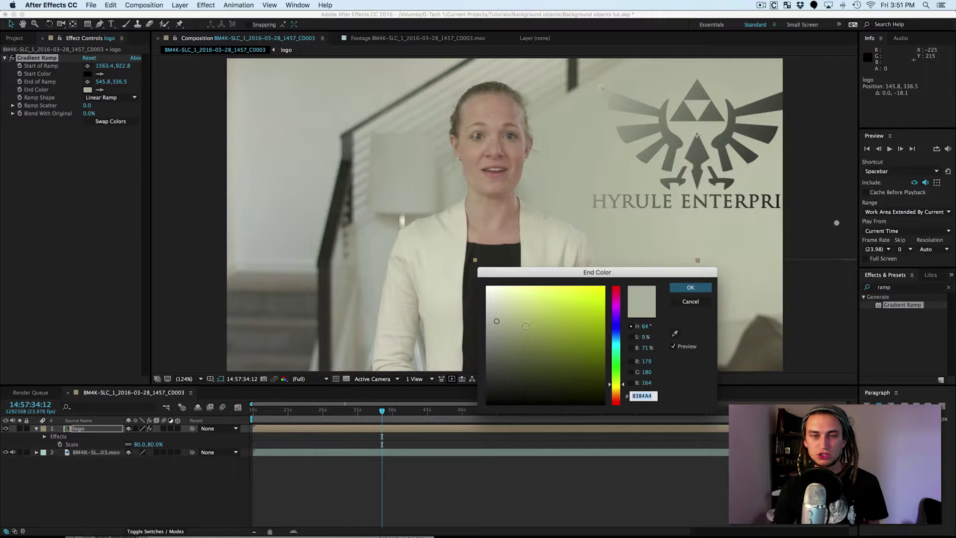
{"action": "left_click_drag", "start_coordinate": [497, 321], "coordinate": [491, 295]}
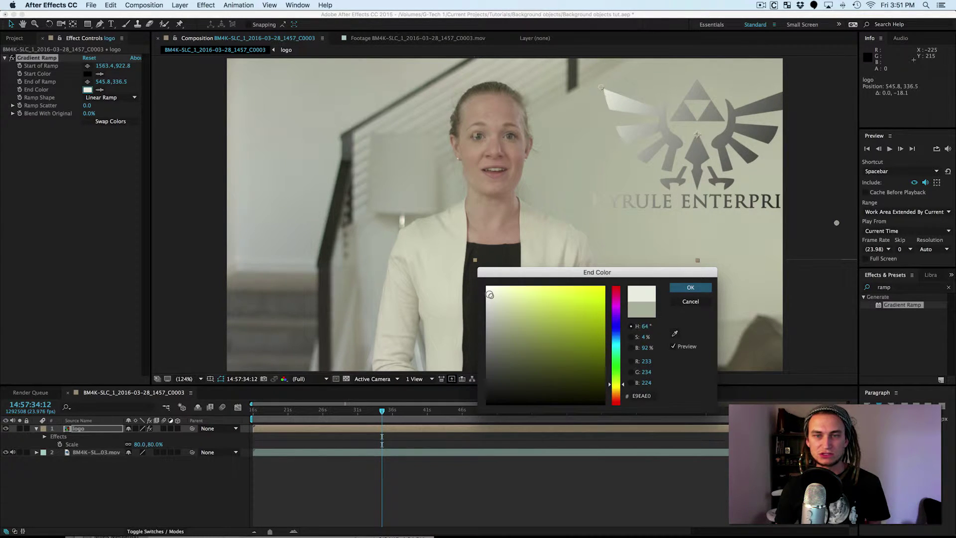
{"action": "left_click", "coordinate": [691, 287]}
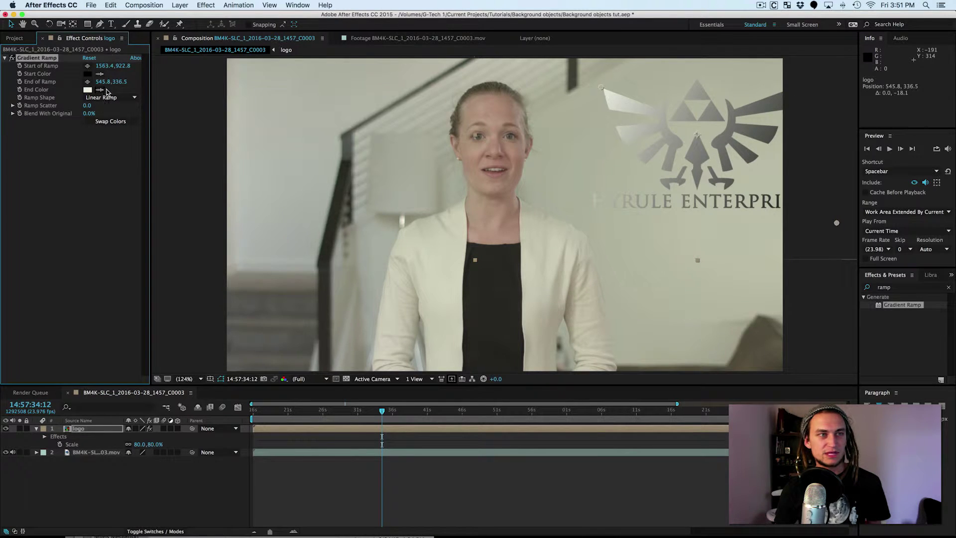
- Set the ramp Start Color to near-black 141413
{"action": "left_click", "coordinate": [100, 74]}
{"action": "left_click", "coordinate": [89, 88]}
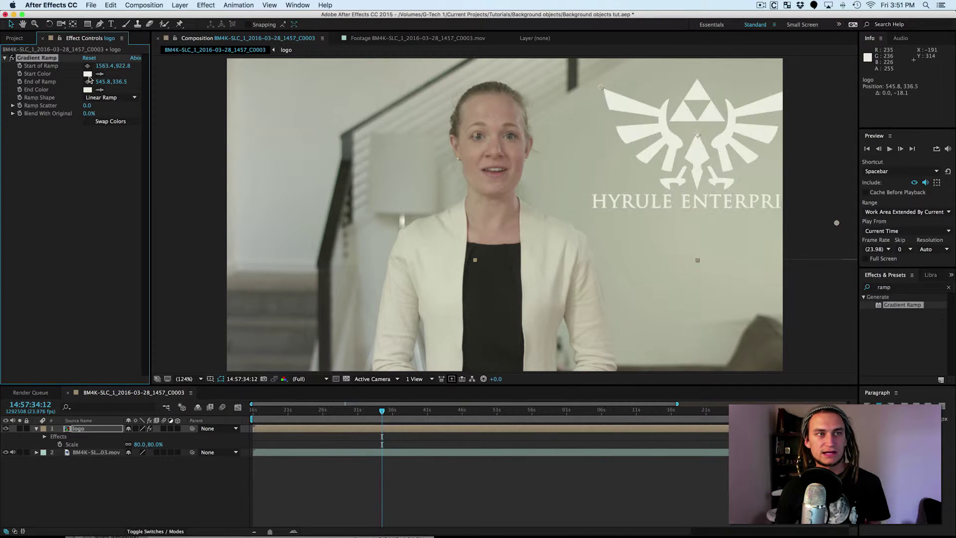
{"action": "left_click", "coordinate": [88, 75]}
{"action": "mouse_move", "coordinate": [489, 304]}
{"action": "left_mouse_down"}
{"action": "mouse_move", "coordinate": [492, 393]}
{"action": "mouse_move", "coordinate": [471, 414]}
{"action": "mouse_move", "coordinate": [491, 394]}
{"action": "left_mouse_up"}
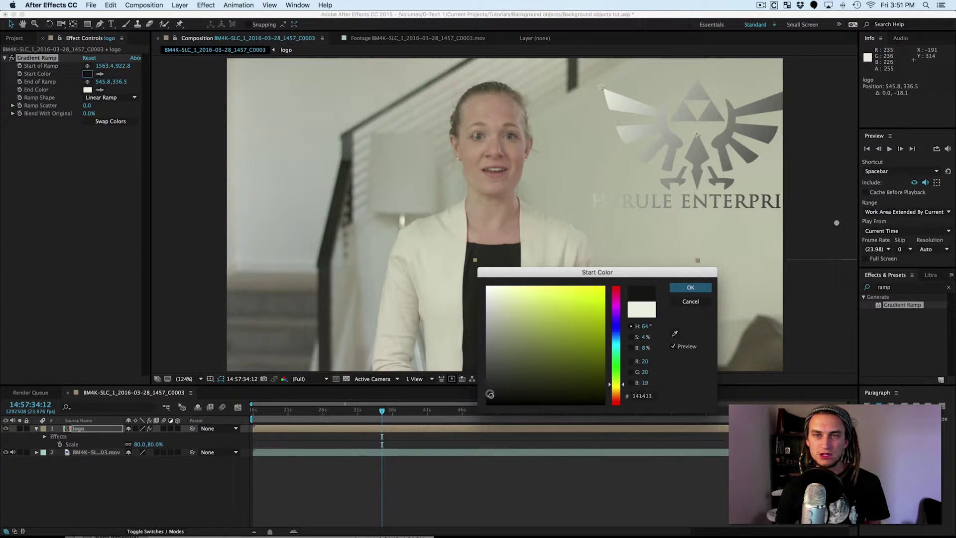
{"action": "left_click", "coordinate": [690, 287]}
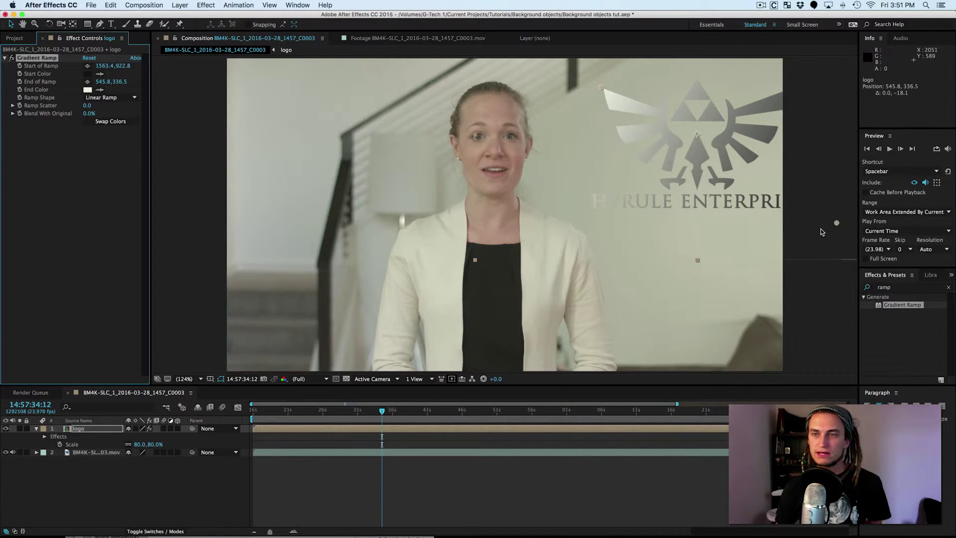
- Move the ramp points to 1615.7,1009.5 and 525.7,294.2, then search effects for 'drop s'
{"action": "left_click_drag", "start_coordinate": [836, 225], "coordinate": [849, 244]}
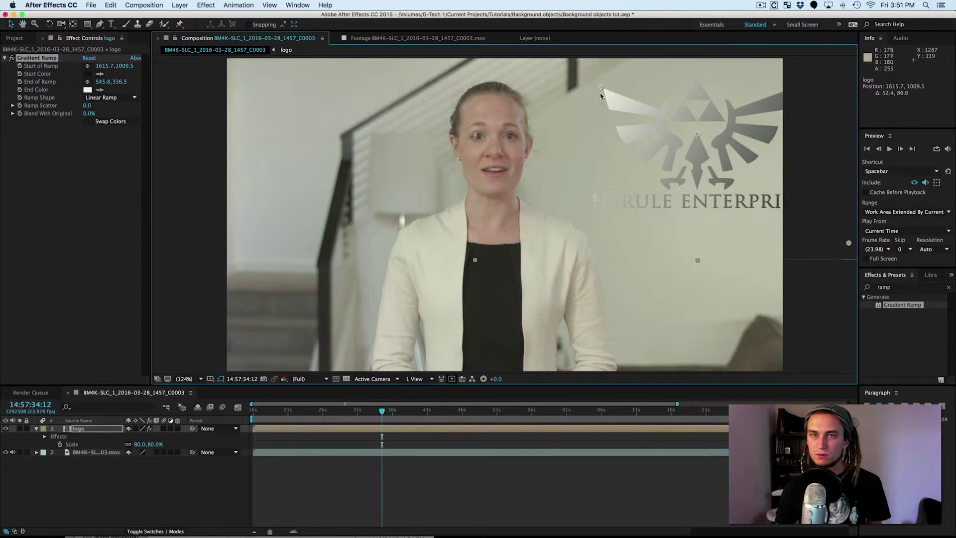
{"action": "left_click_drag", "start_coordinate": [601, 89], "coordinate": [596, 77]}
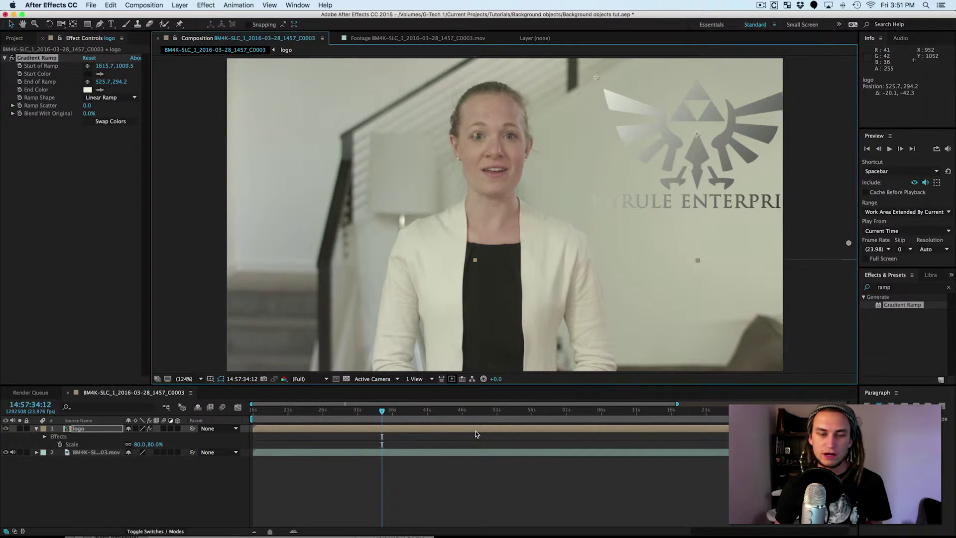
{"action": "left_click", "coordinate": [906, 288]}
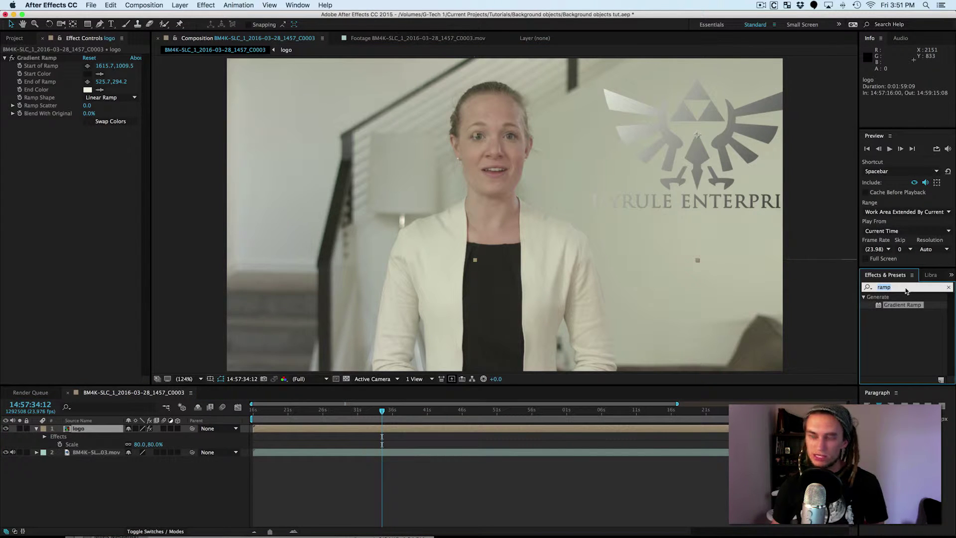
{"action": "type", "text": "drop"}
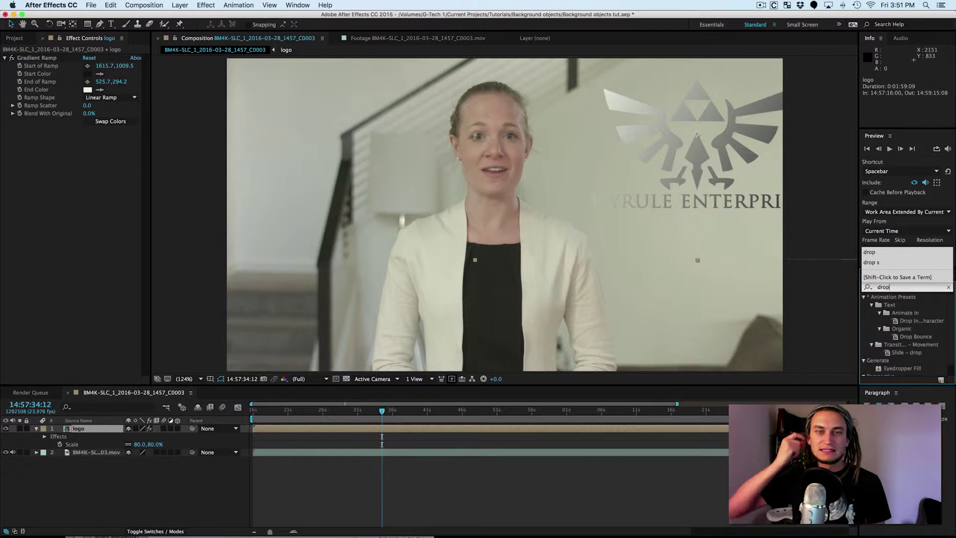
{"action": "type", "text": " s"}
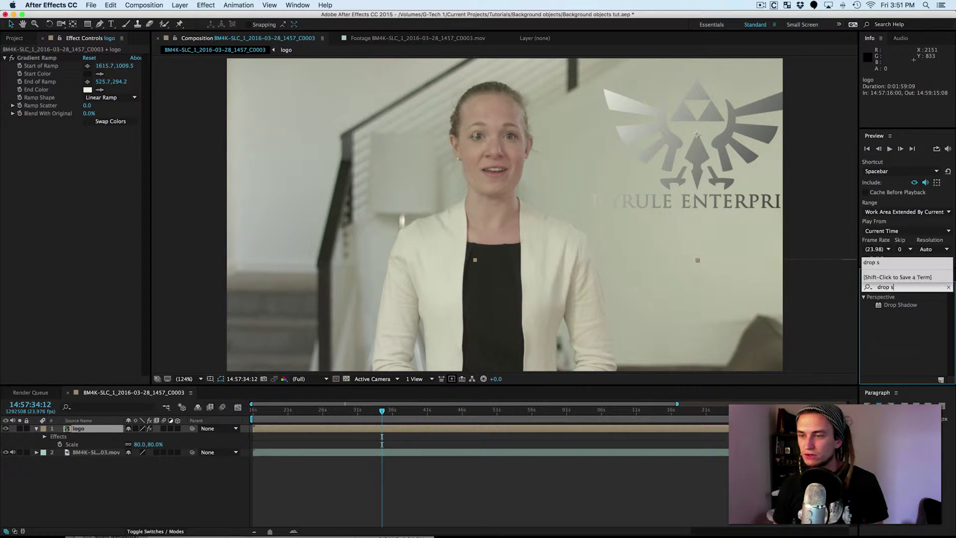
- Apply Drop Shadow to the logo and enter a softness of 4
{"action": "left_click_drag", "start_coordinate": [913, 306], "coordinate": [103, 226]}
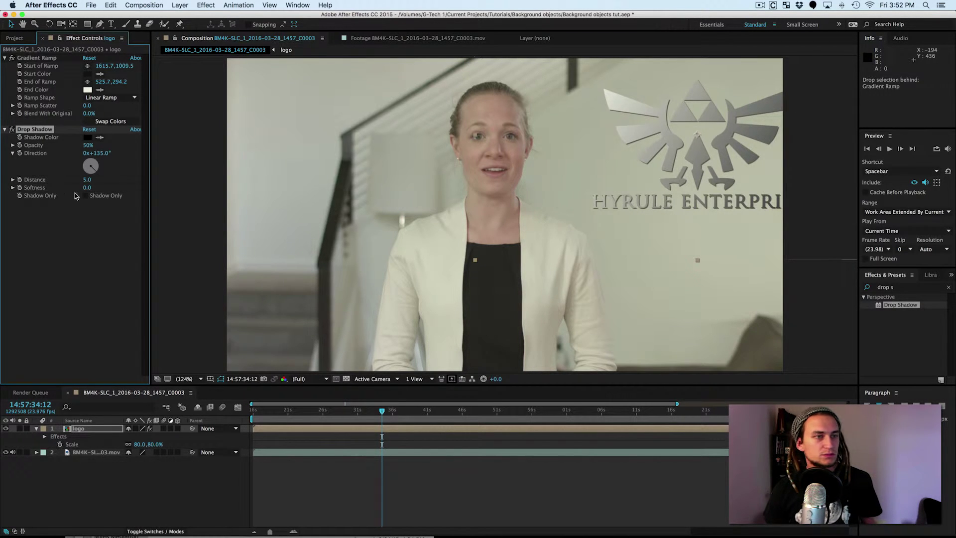
{"action": "left_click", "coordinate": [87, 188]}
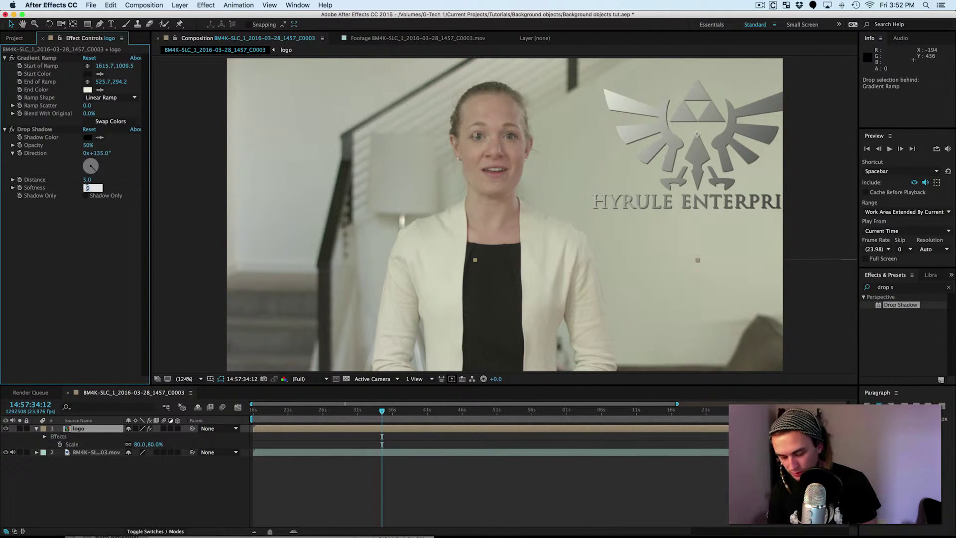
{"action": "key", "text": "BackSpace"}
{"action": "type", "text": "4"}
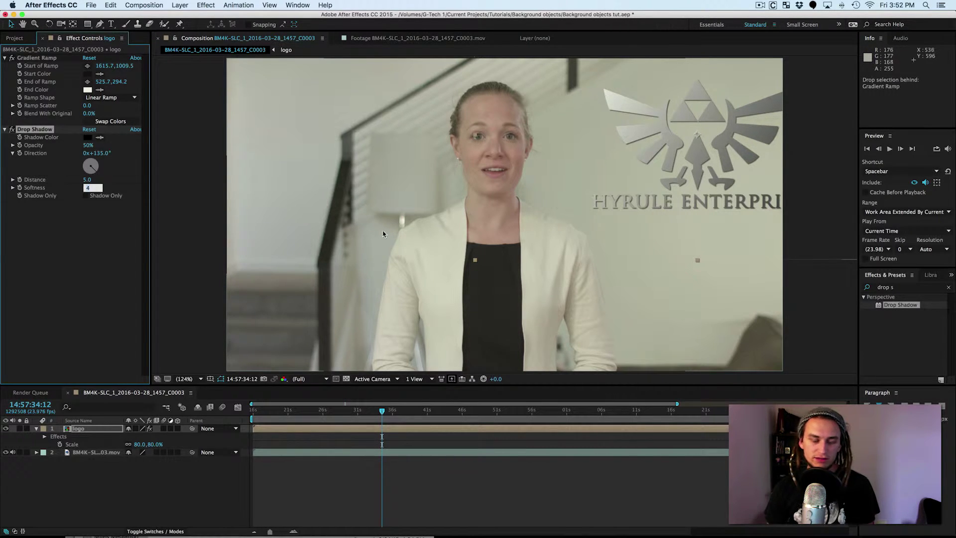
- Lower the Drop Shadow opacity to 11% and raise its softness to 7
{"action": "left_click", "coordinate": [106, 225]}
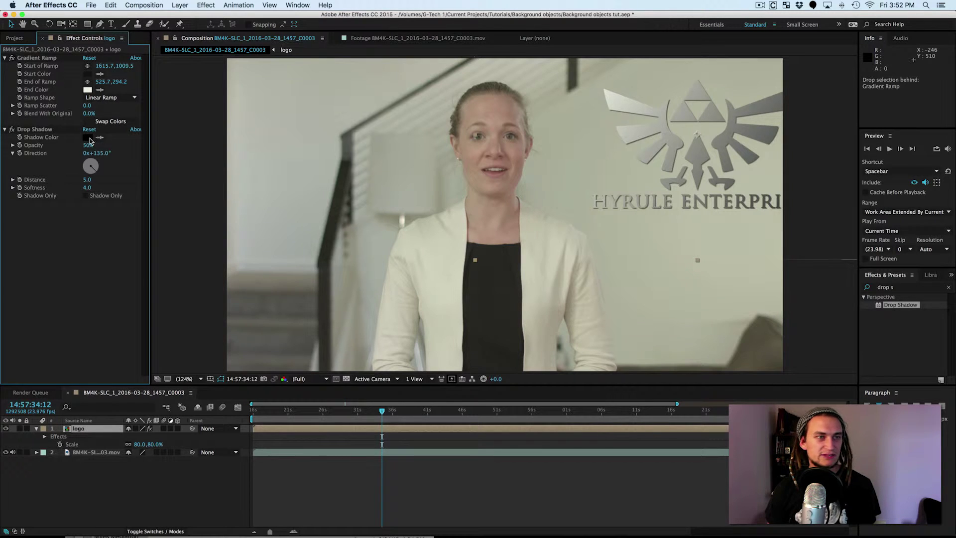
{"action": "left_click", "coordinate": [34, 129]}
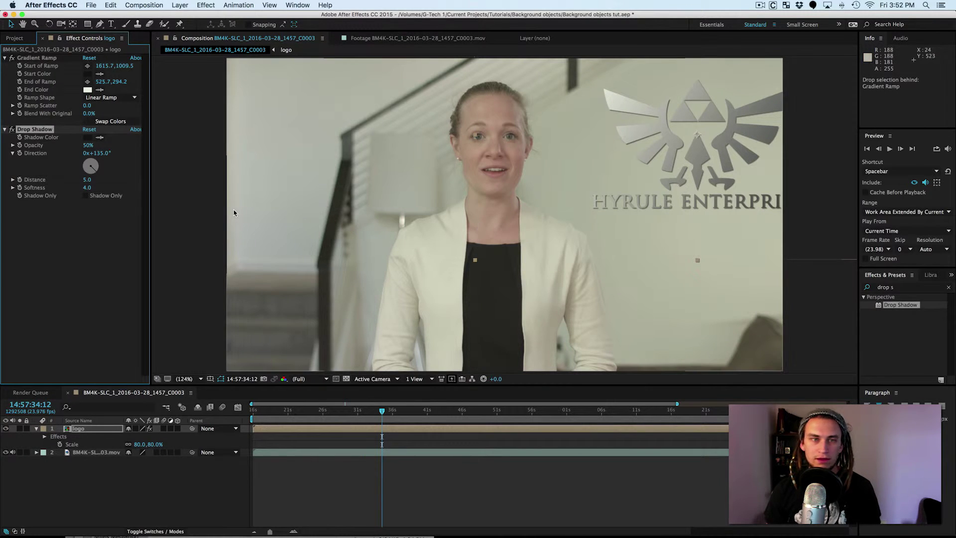
{"action": "left_click_drag", "start_coordinate": [86, 145], "coordinate": [36, 144]}
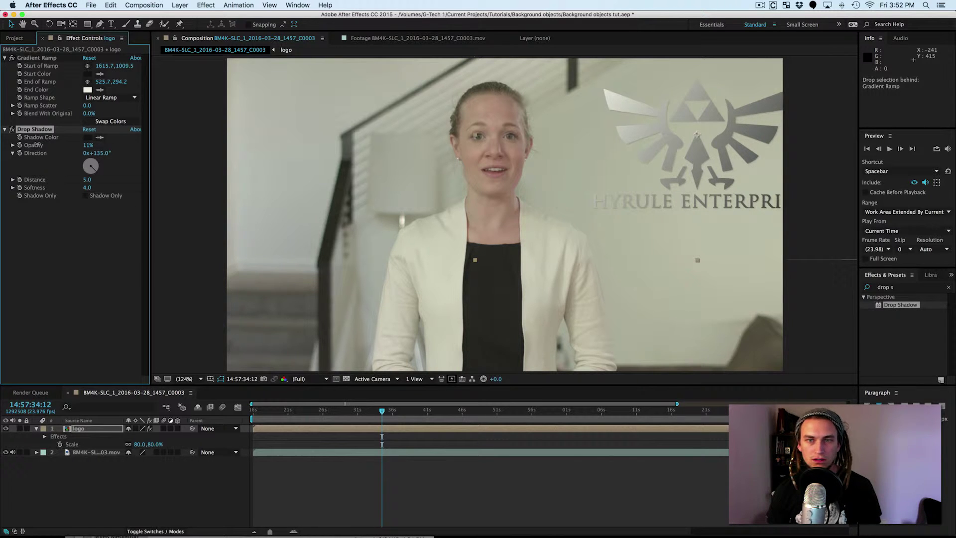
{"action": "left_click", "coordinate": [86, 187]}
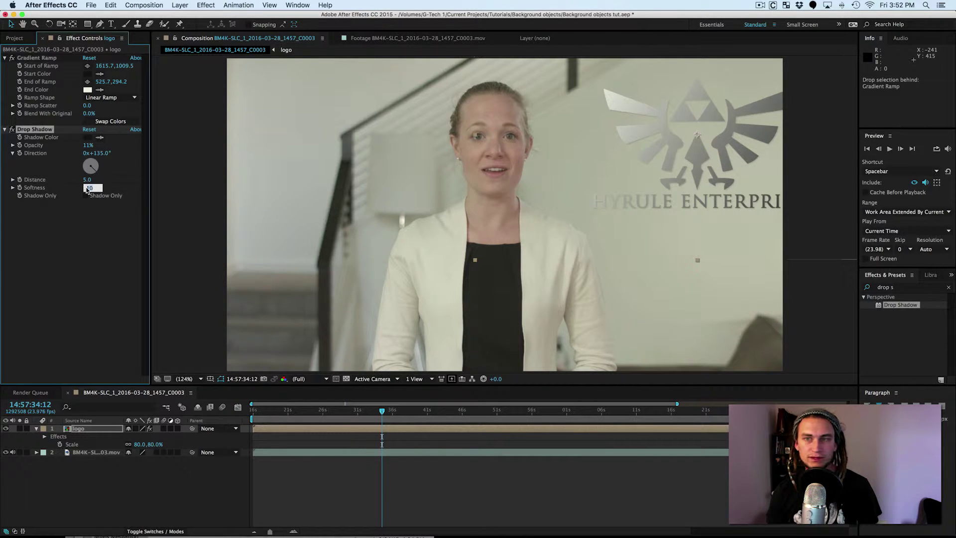
{"action": "type", "text": "2"}
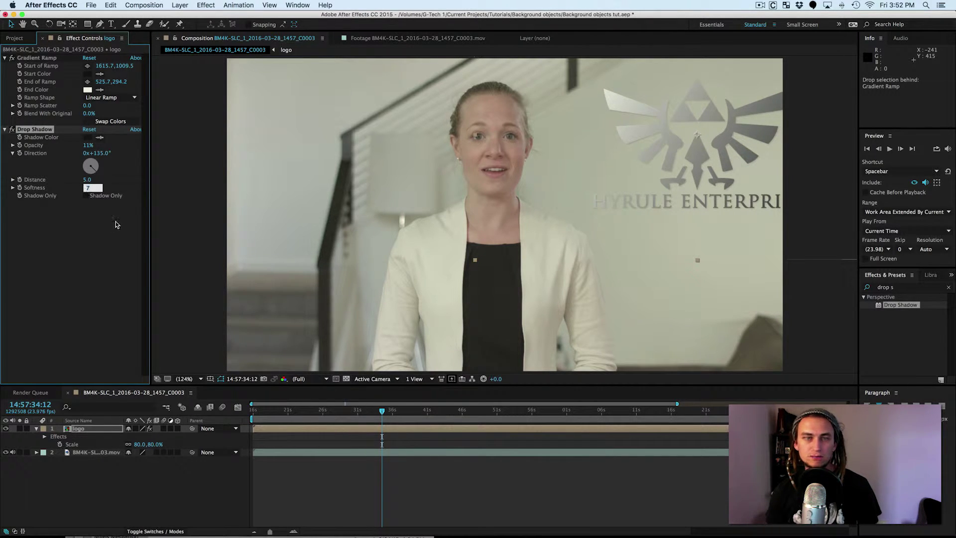
{"action": "left_click", "coordinate": [114, 232]}
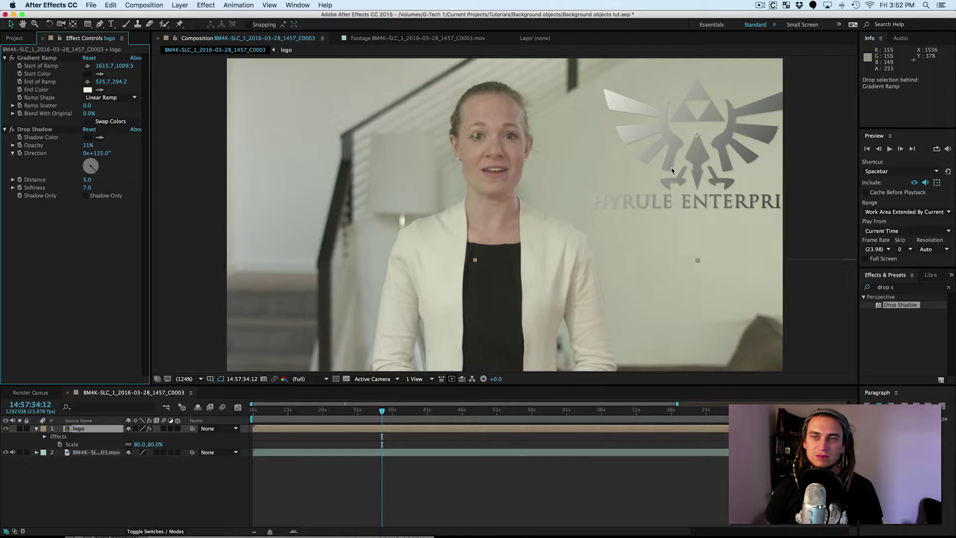
- Try other logo positions, then settle it back on the upper-right wall behind the woman
{"action": "left_click_drag", "start_coordinate": [683, 151], "coordinate": [680, 144]}
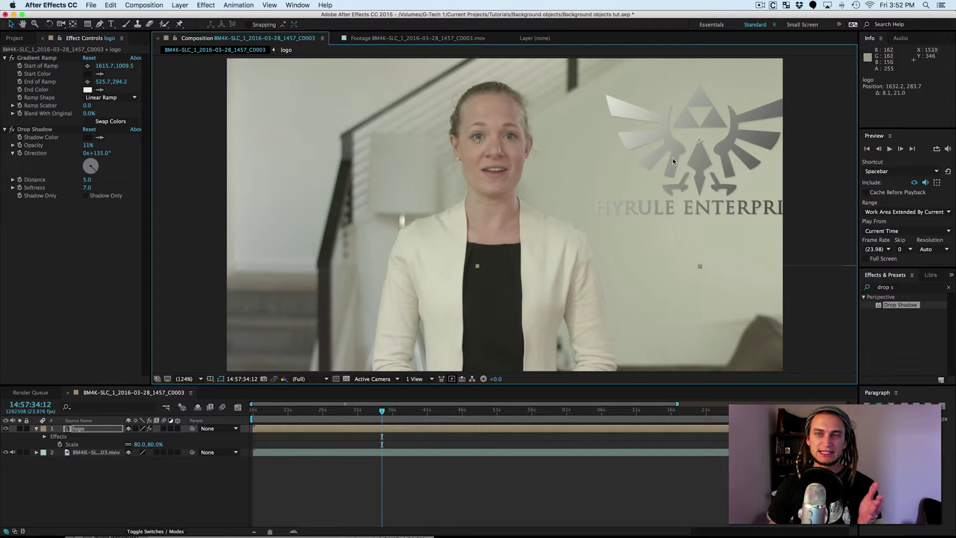
{"action": "left_click_drag", "start_coordinate": [689, 151], "coordinate": [564, 191]}
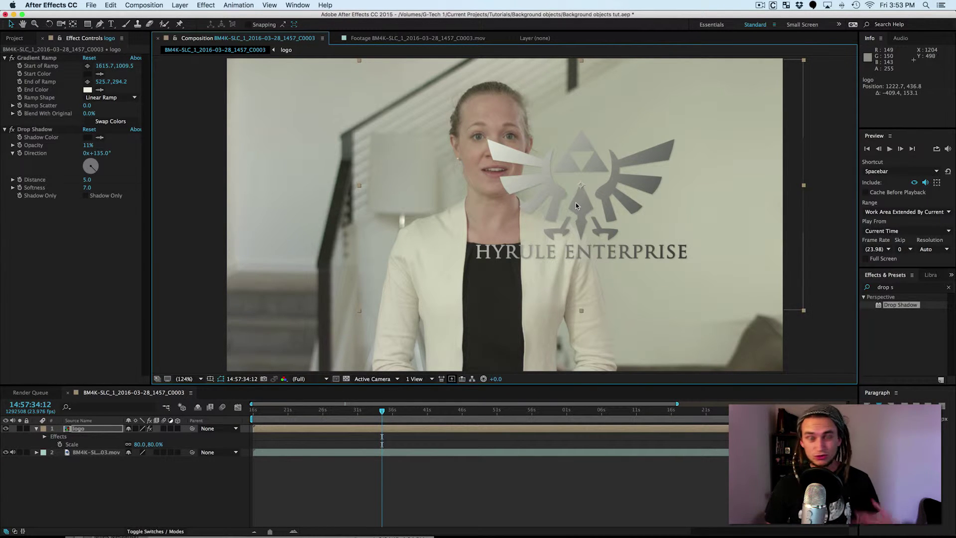
{"action": "left_click_drag", "start_coordinate": [575, 208], "coordinate": [684, 162]}
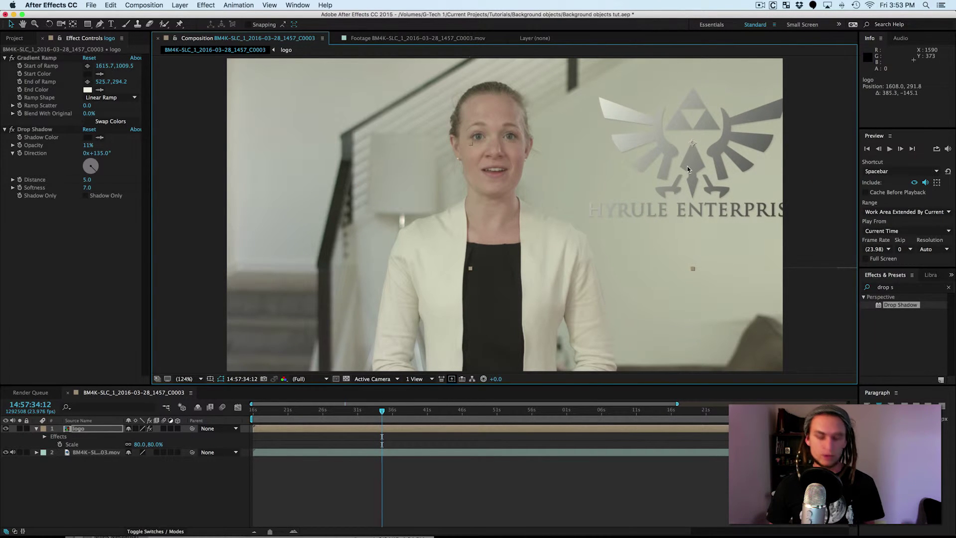
{"action": "key", "text": "super+z"}
{"action": "key", "text": "super+shift+z"}
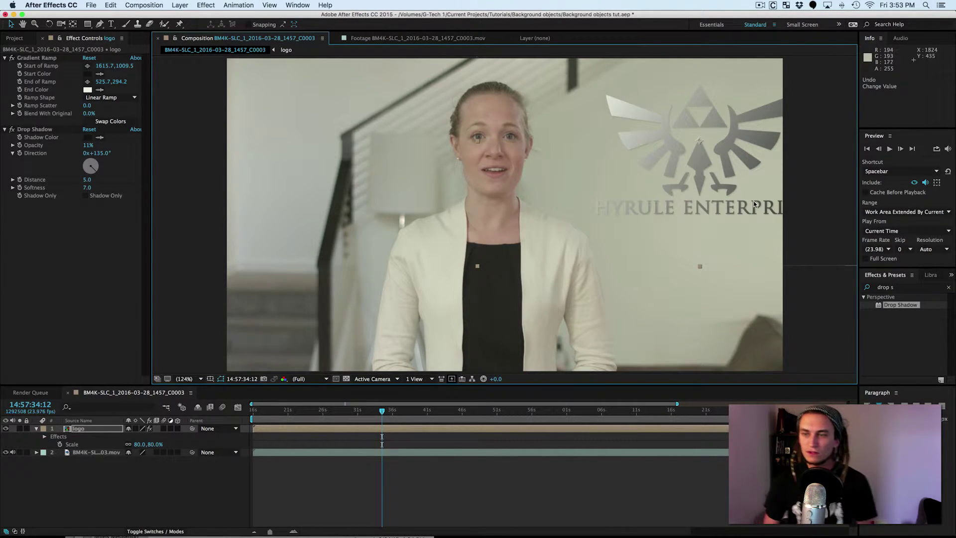
- Apply Camera Lens Blur to the logo with a blur radius of 15
{"action": "left_click", "coordinate": [913, 289]}
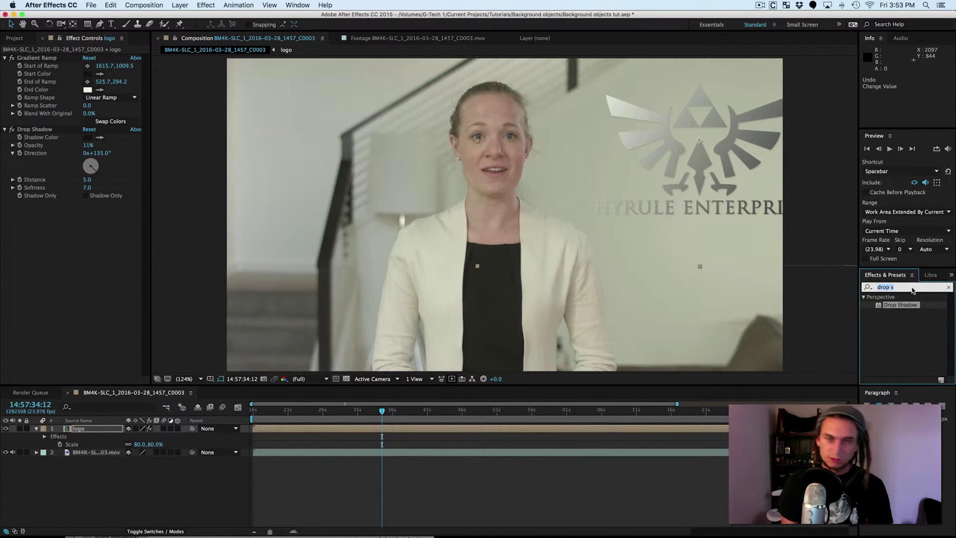
{"action": "type", "text": "lens"}
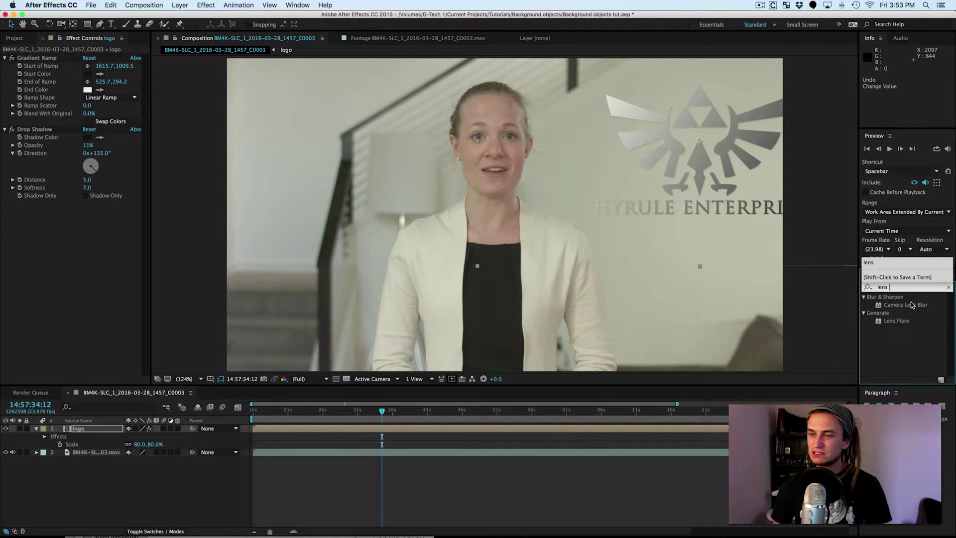
{"action": "left_click_drag", "start_coordinate": [912, 305], "coordinate": [51, 248]}
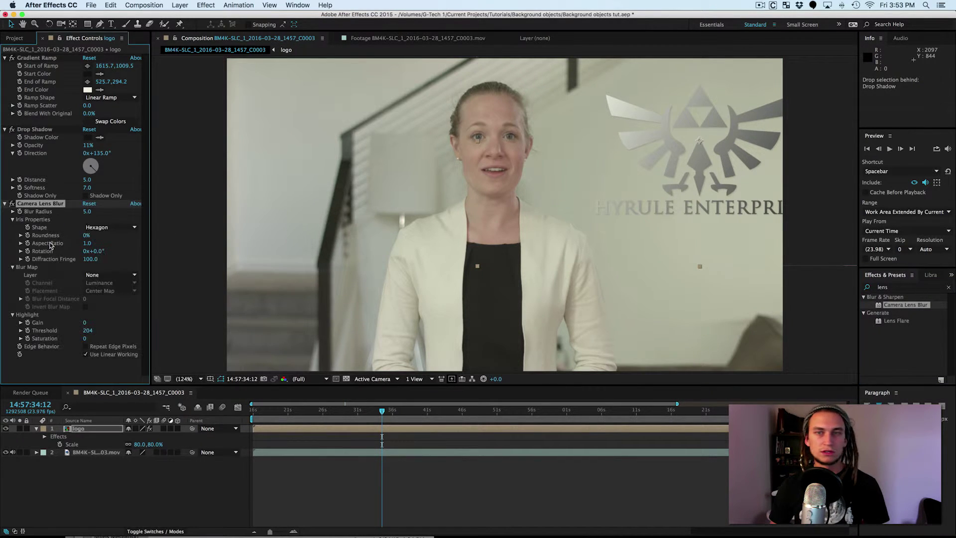
{"action": "left_click", "coordinate": [84, 212]}
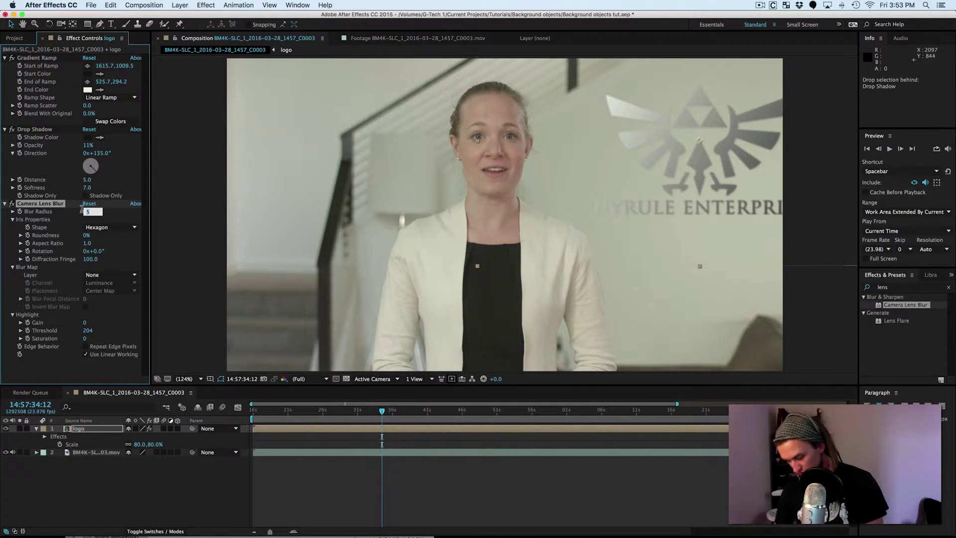
{"action": "type", "text": "15"}
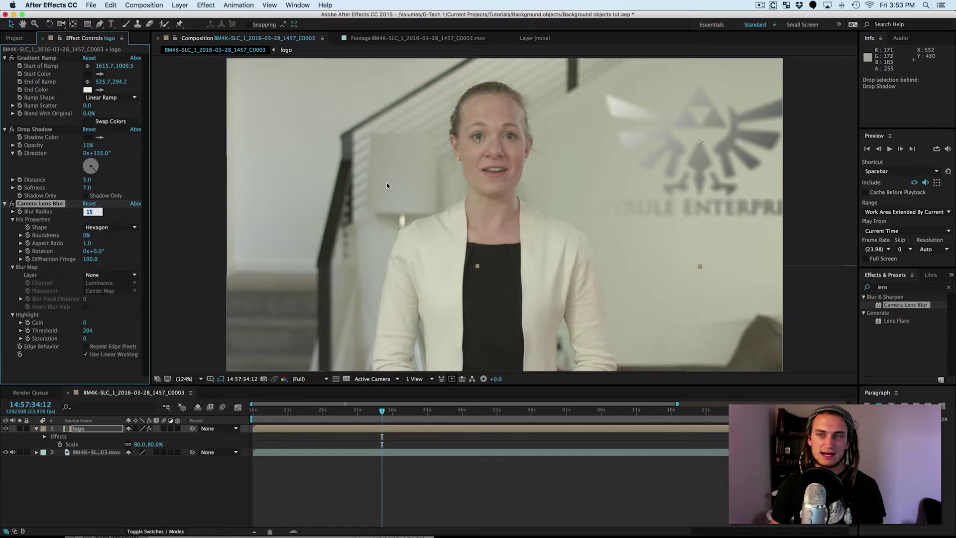
{"action": "key", "text": "Down"}
{"action": "key", "text": "Down"}
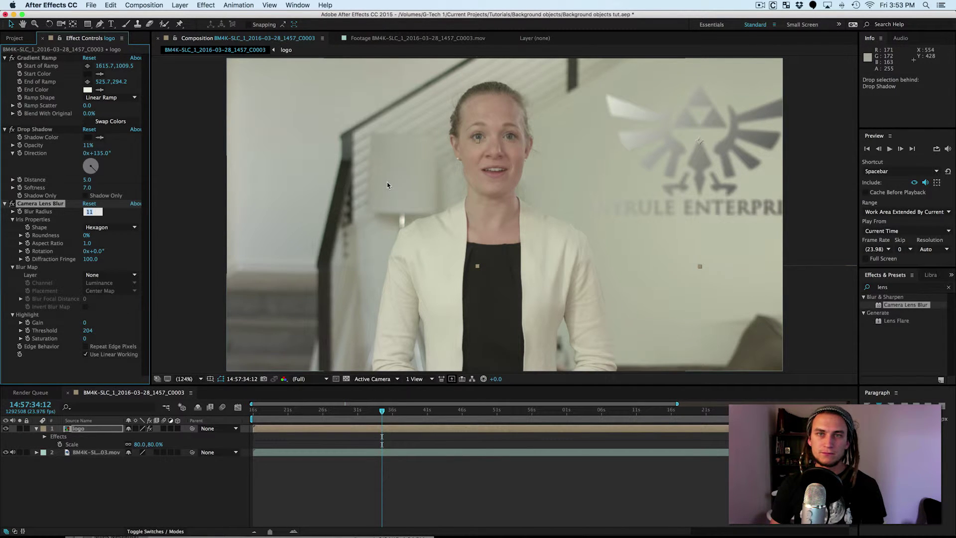
{"action": "key", "text": "Up"}
{"action": "key", "text": "Up"}
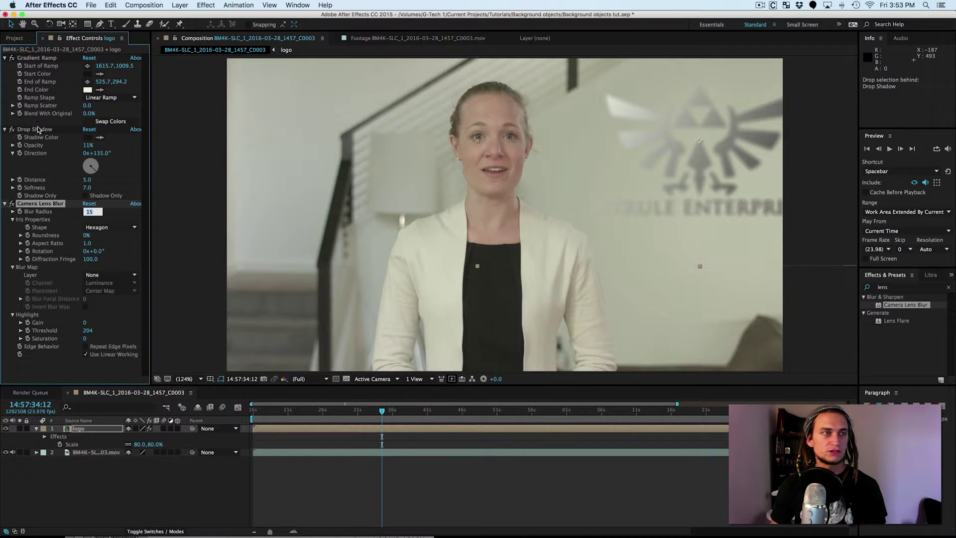
{"action": "left_click", "coordinate": [46, 58]}
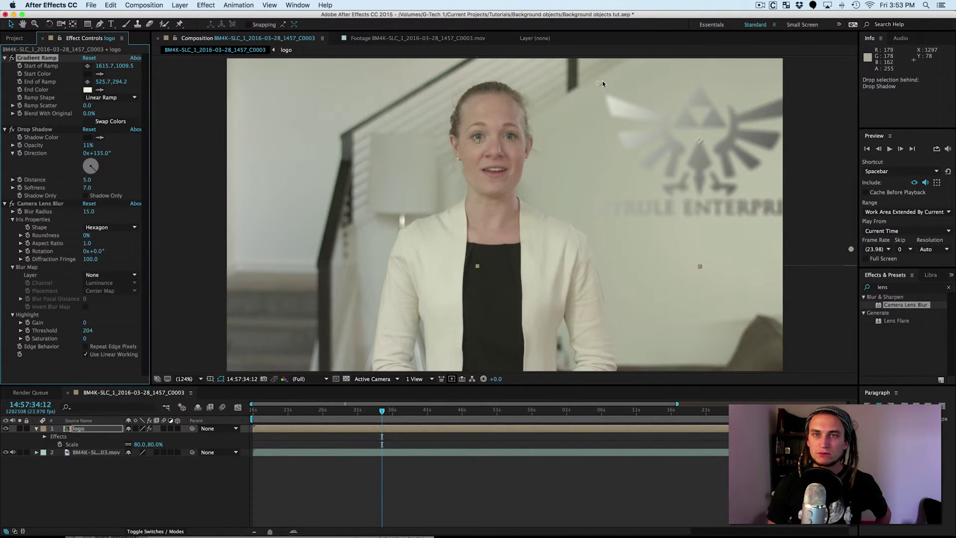
- Shift the gradient end point up and left, and raise the blur radius to 18
{"action": "left_click_drag", "start_coordinate": [603, 84], "coordinate": [589, 69]}
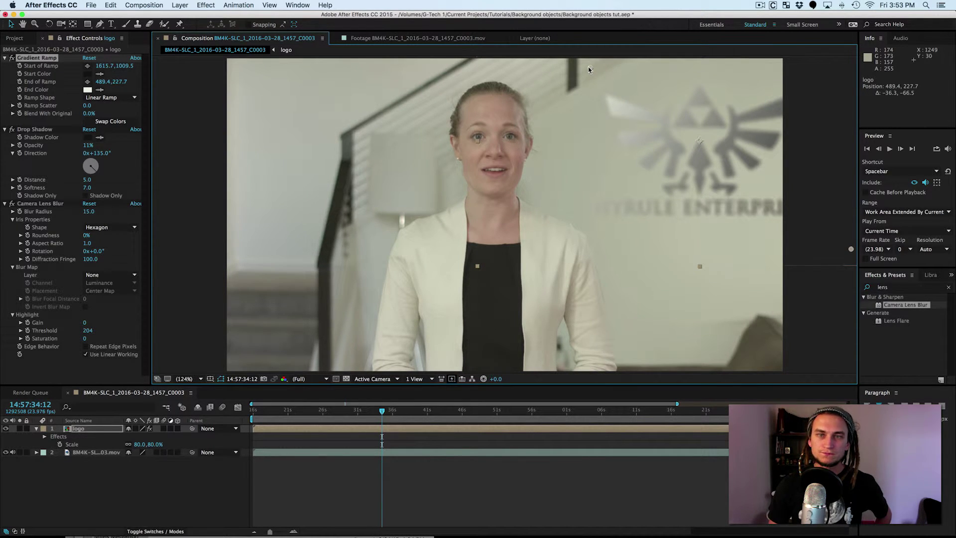
{"action": "left_click", "coordinate": [90, 212]}
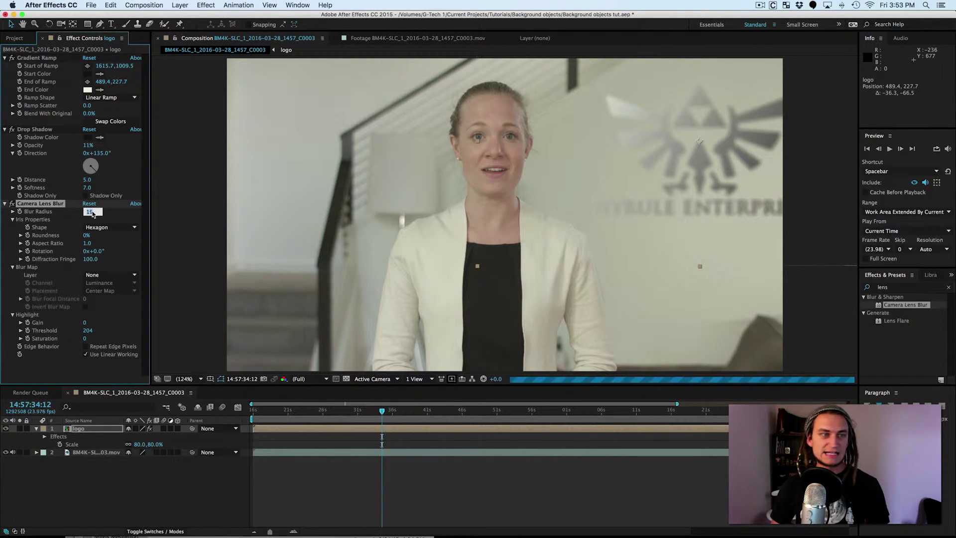
{"action": "type", "text": "19"}
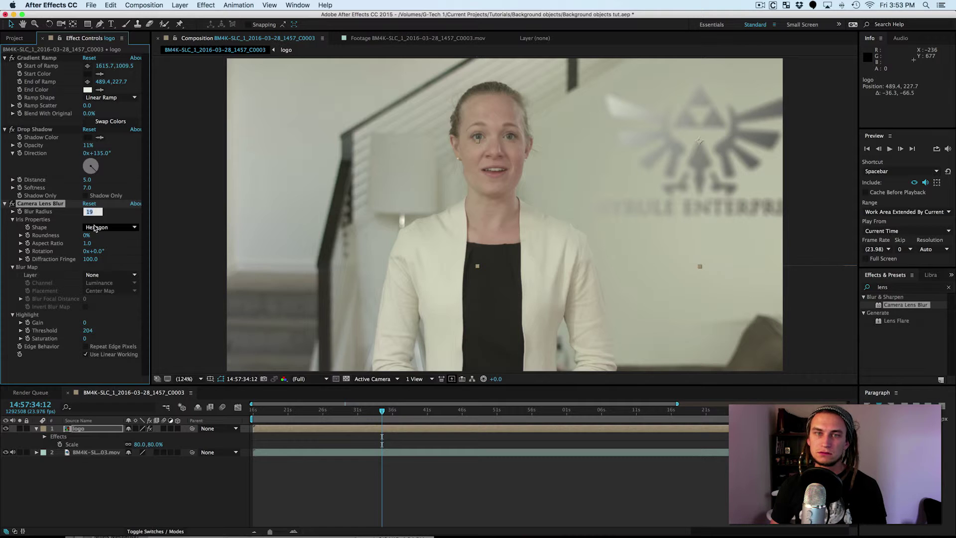
{"action": "key", "text": "BackSpace"}
{"action": "type", "text": "8"}
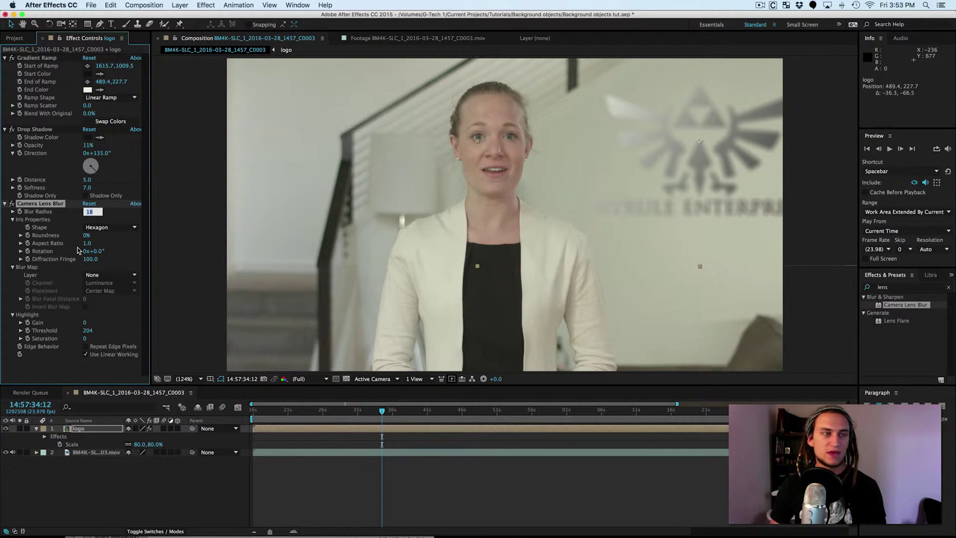
- Commit the blur radius of 18, then set the logo layer's opacity to 75%
{"action": "left_click", "coordinate": [291, 482]}
{"action": "left_click", "coordinate": [273, 428]}
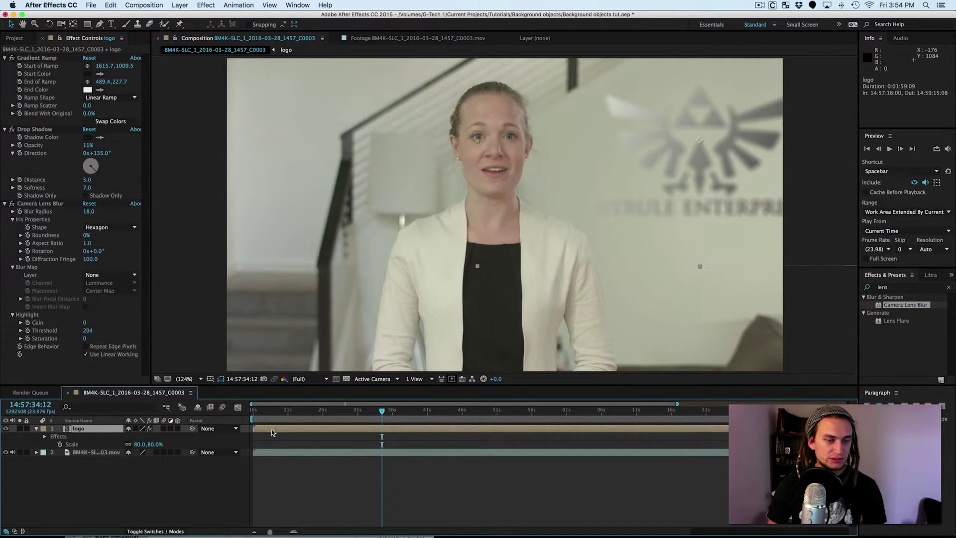
{"action": "key", "text": "t"}
{"action": "left_click", "coordinate": [133, 436]}
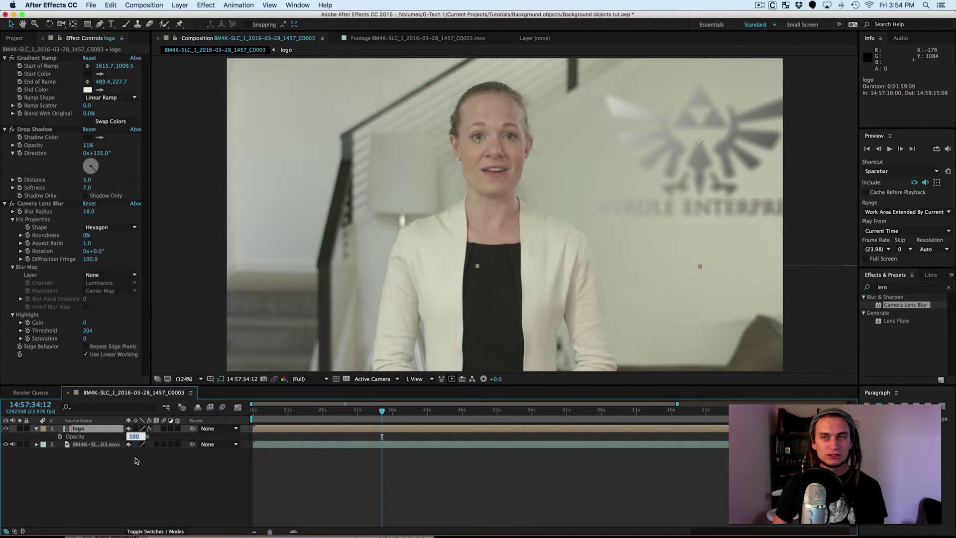
{"action": "type", "text": "98"}
{"action": "key", "text": "shift+Down"}
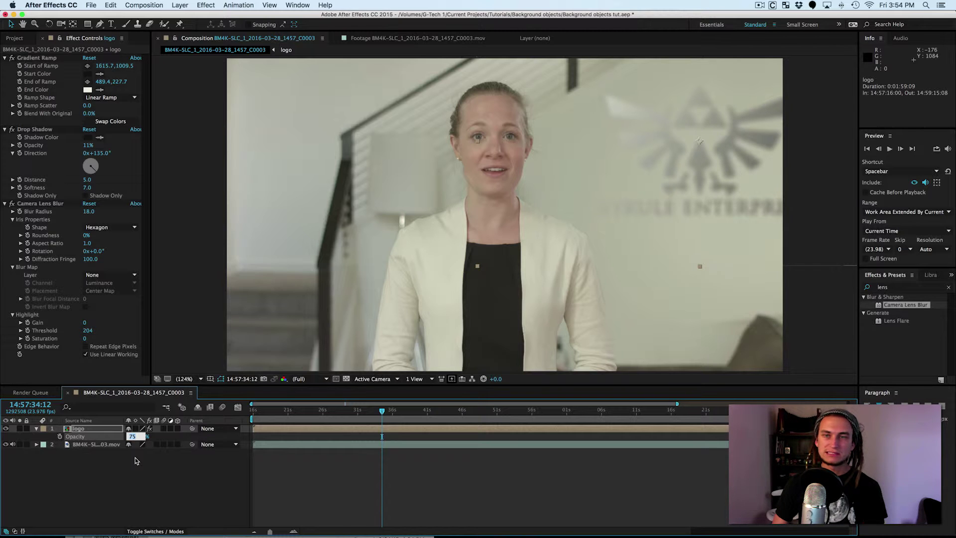
{"action": "left_click", "coordinate": [136, 458]}
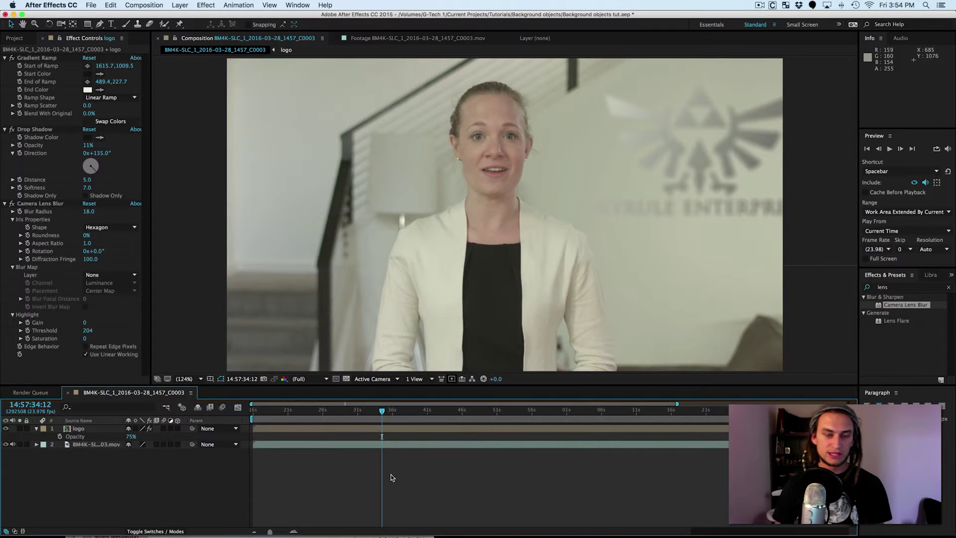
- Add an adjustment layer and grade it with Apply Color LUT using the Lut wide_1_1 cube file
{"action": "key", "text": "alt+super+y"}
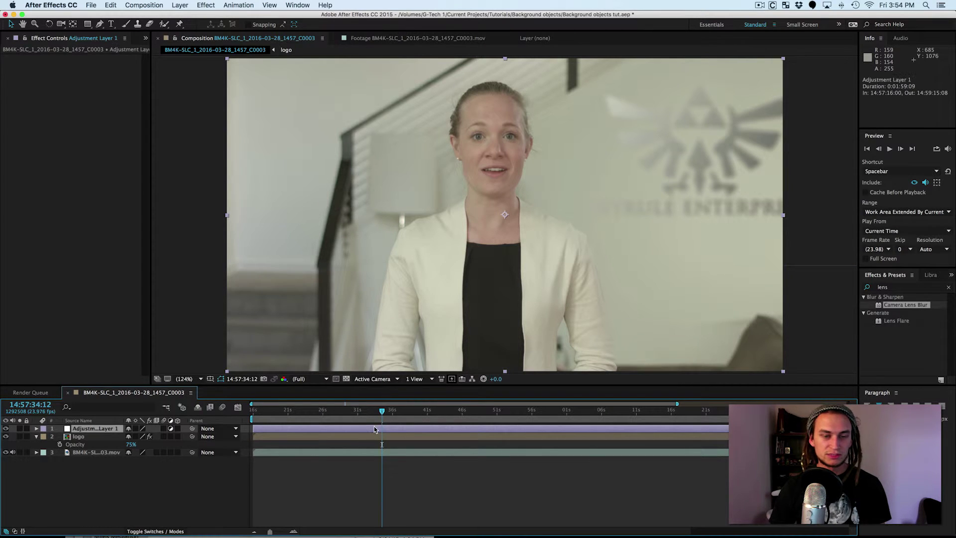
{"action": "left_click", "coordinate": [897, 288]}
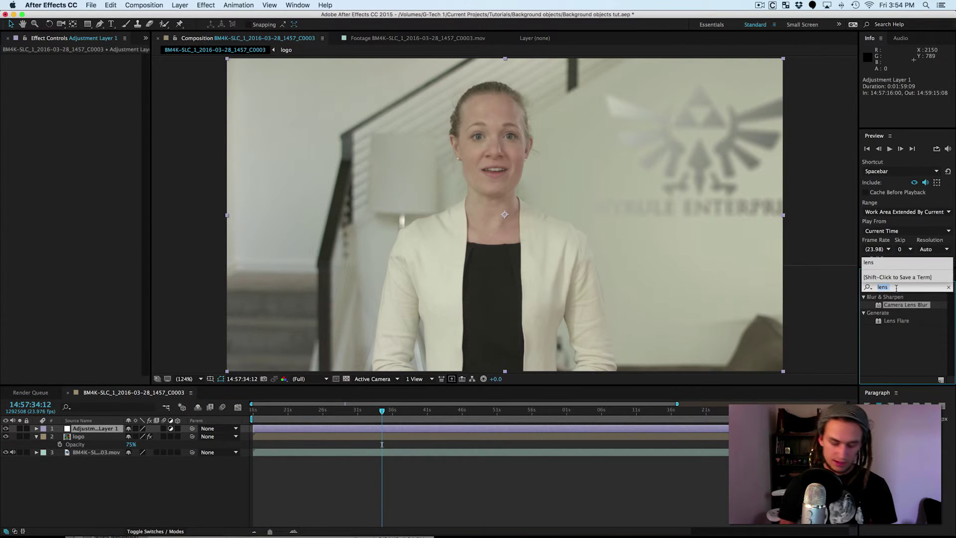
{"action": "type", "text": "lut"}
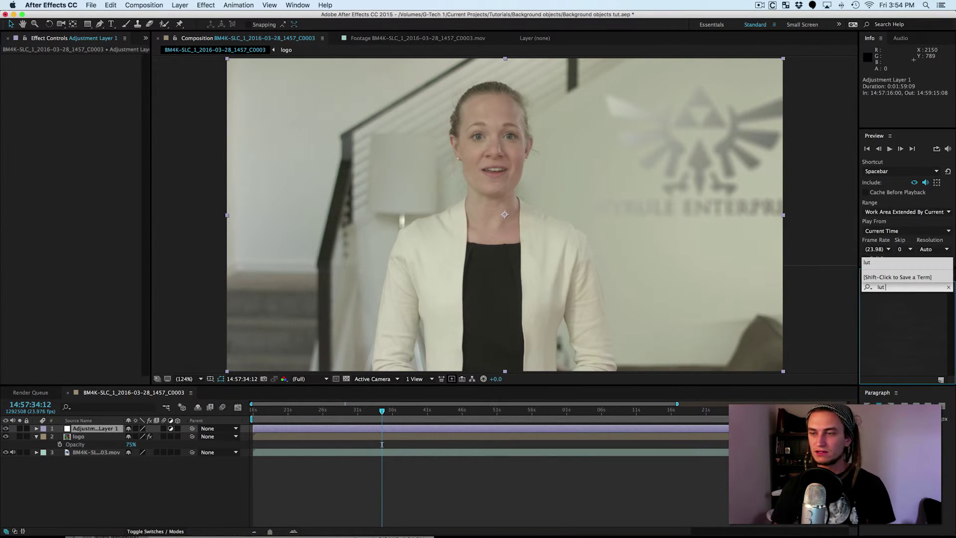
{"action": "key", "text": "Return"}
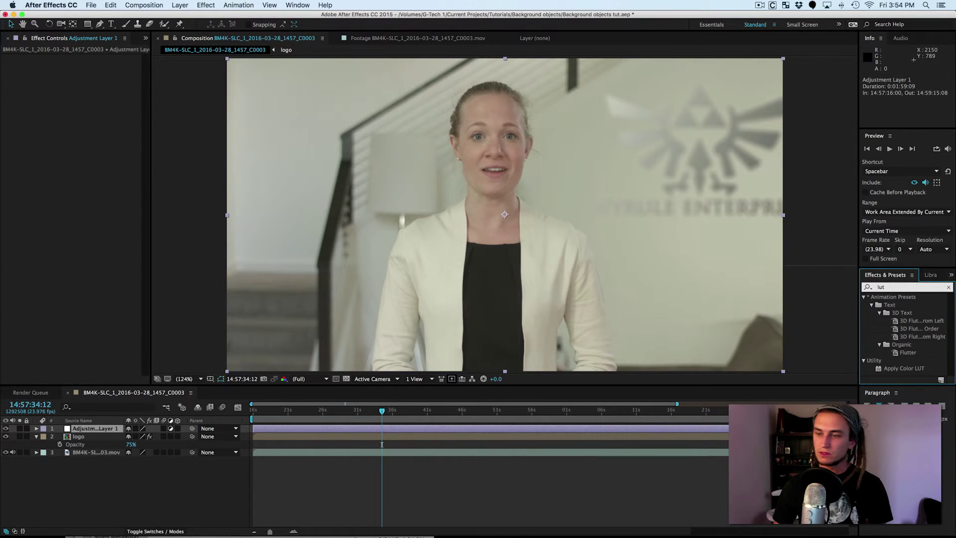
{"action": "double_click", "coordinate": [903, 368]}
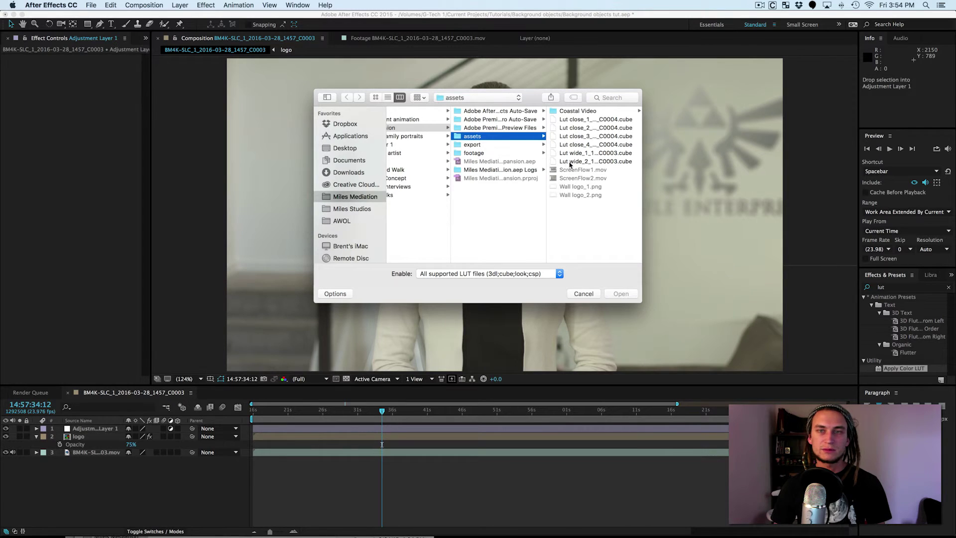
{"action": "left_click", "coordinate": [590, 154]}
{"action": "left_click", "coordinate": [621, 294]}
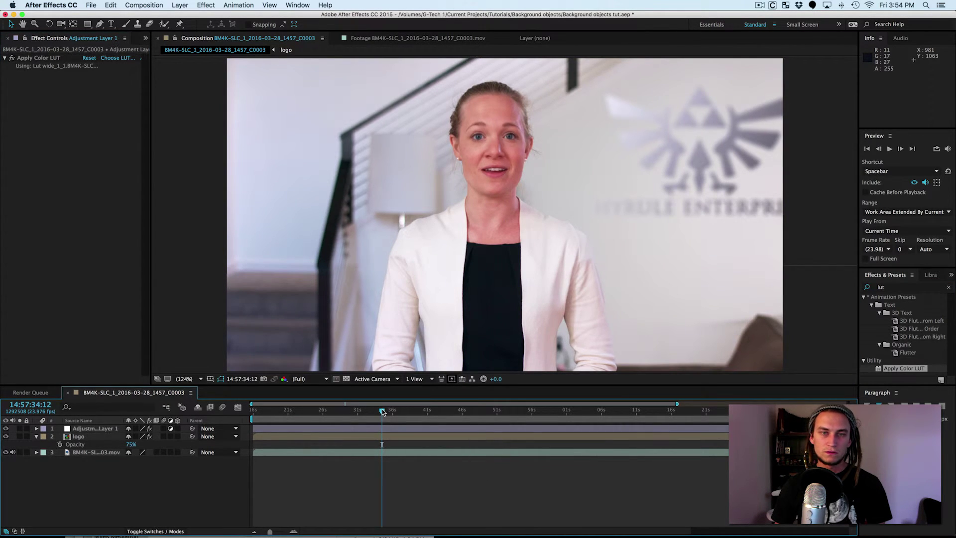
{"action": "left_click_drag", "start_coordinate": [382, 411], "coordinate": [387, 411]}
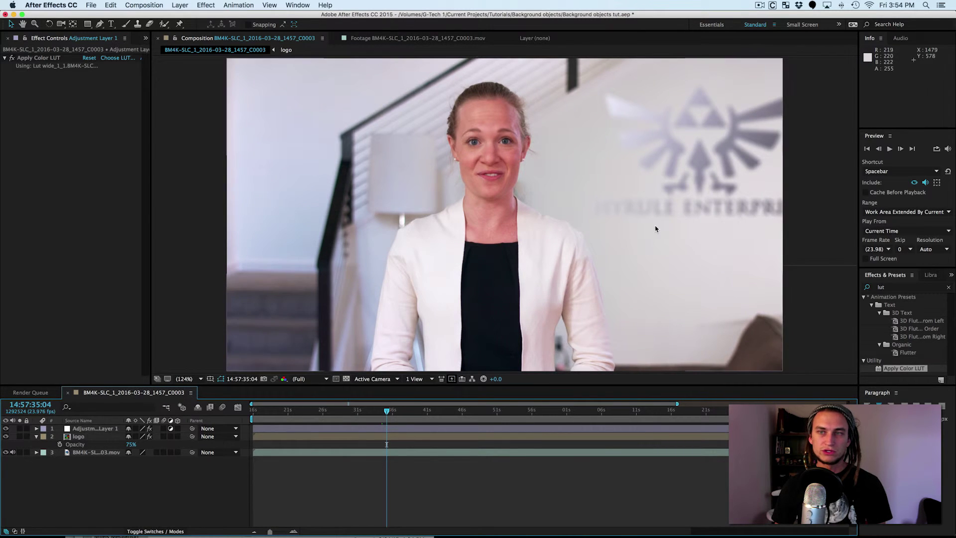